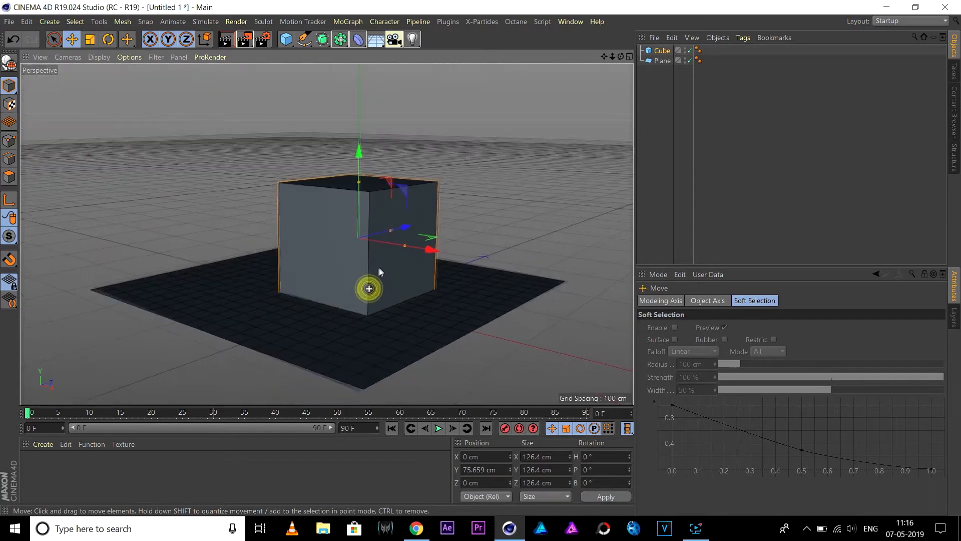
Step: Set the cube's X, Y and Z segments to 10 each
{"action": "left_click", "coordinate": [660, 51]}
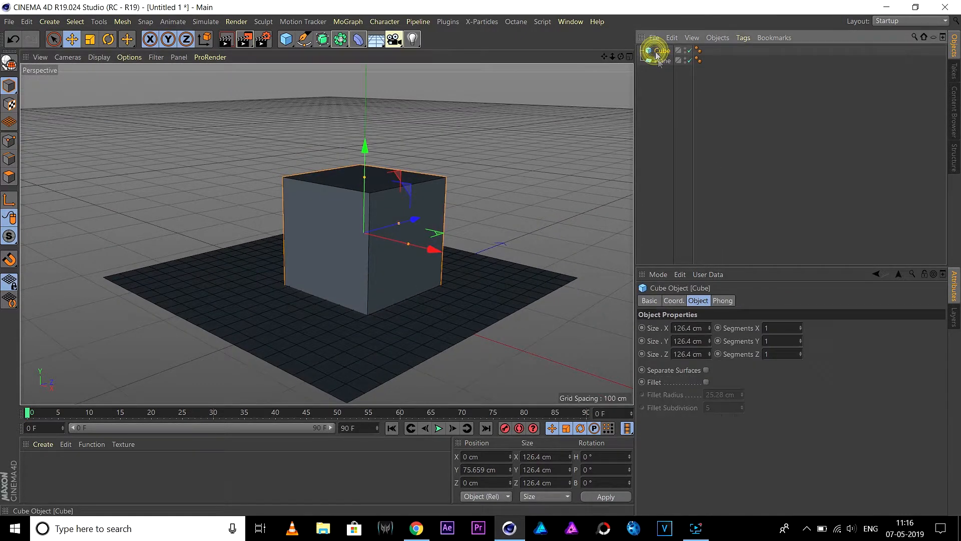
{"action": "double_click", "coordinate": [776, 328]}
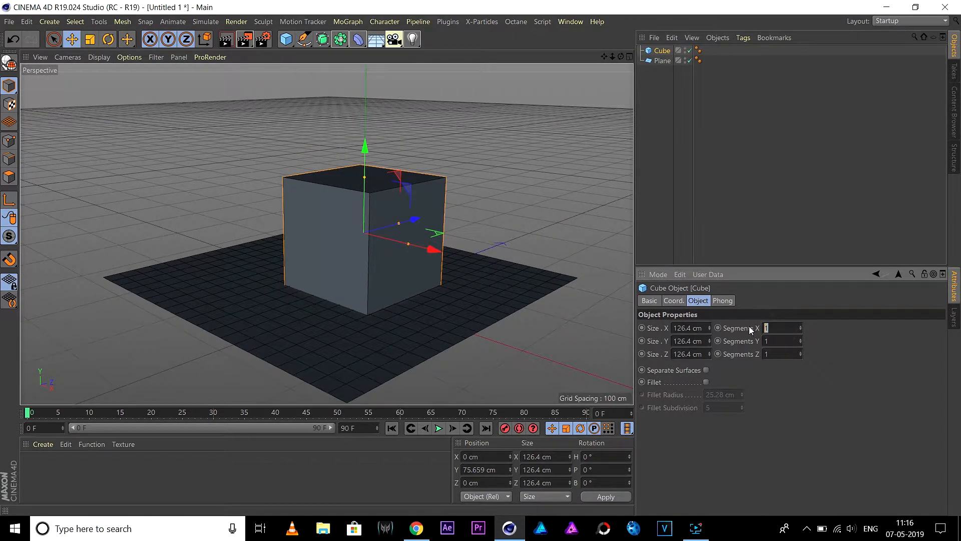
{"action": "type", "text": "10"}
{"action": "double_click", "coordinate": [778, 353]}
{"action": "type", "text": "10"}
{"action": "left_click", "coordinate": [792, 382]}
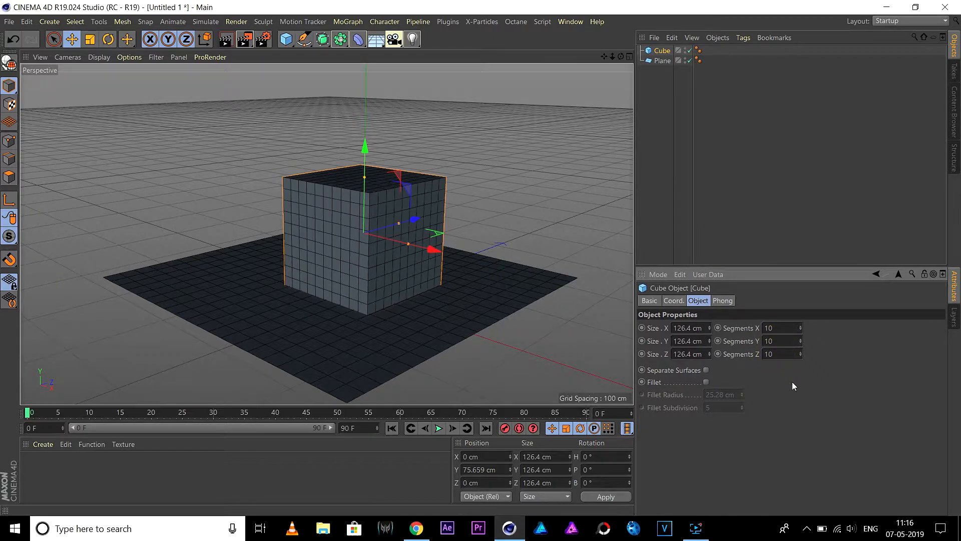
Step: Render the perspective view to preview the cube and plane, and return to the editor display
{"action": "mouse_move", "coordinate": [242, 215]}
{"action": "left_mouse_down", "text": "alt"}
{"action": "mouse_move", "coordinate": [258, 229]}
{"action": "mouse_move", "coordinate": [253, 211]}
{"action": "left_mouse_up", "text": "alt"}
{"action": "left_click", "coordinate": [227, 43]}
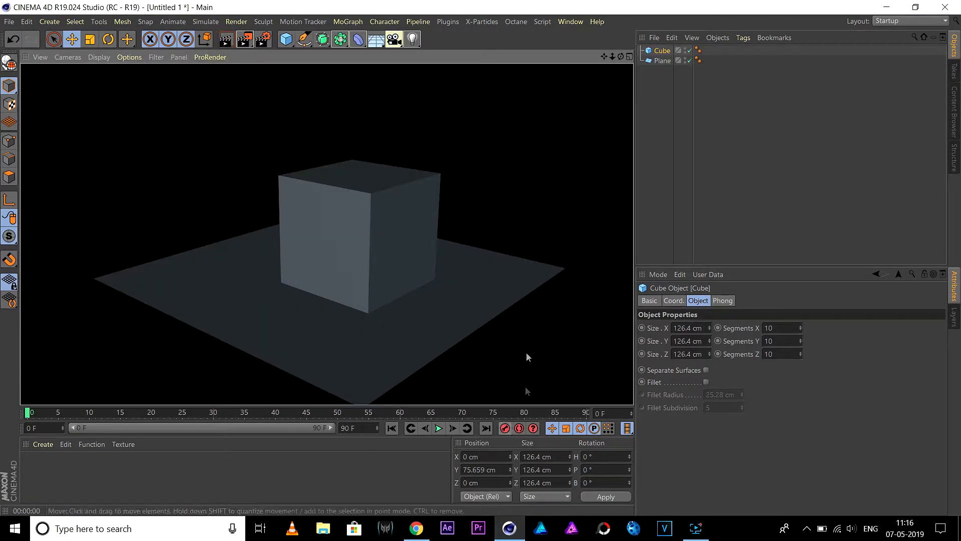
{"action": "left_click", "coordinate": [365, 282]}
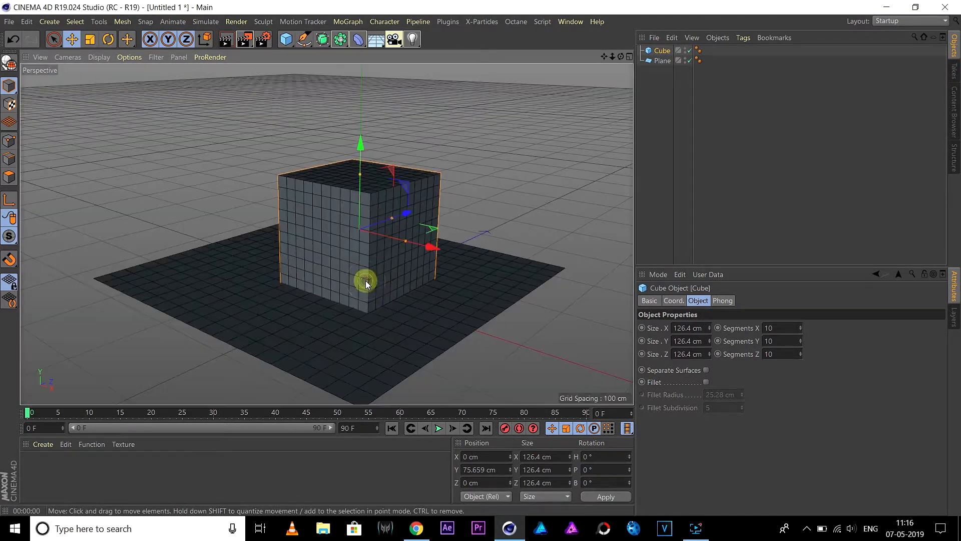
Step: Open the Octane Live Viewer beside the perspective view and start its live render
{"action": "left_click_drag", "start_coordinate": [467, 256], "coordinate": [482, 225], "text": "alt"}
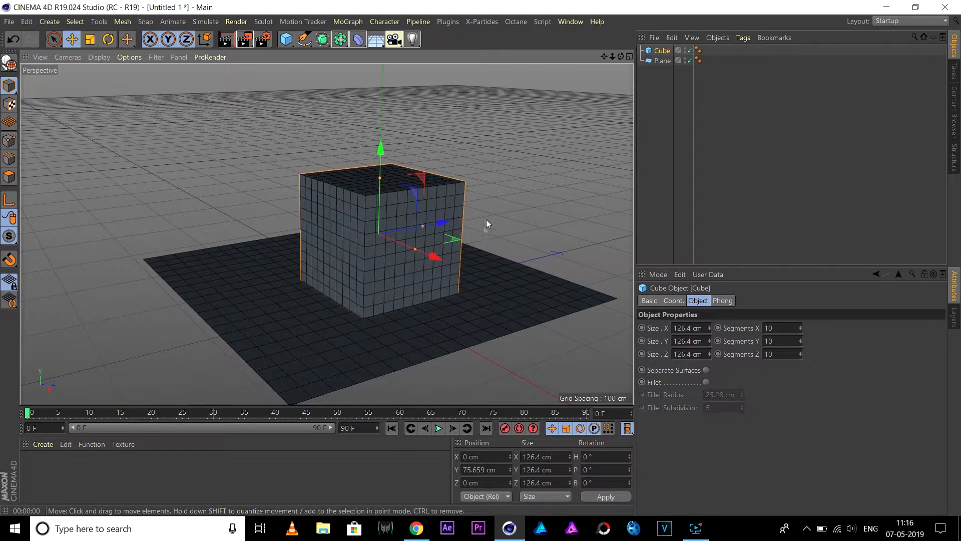
{"action": "left_click", "coordinate": [512, 23]}
{"action": "mouse_move", "coordinate": [493, 28]}
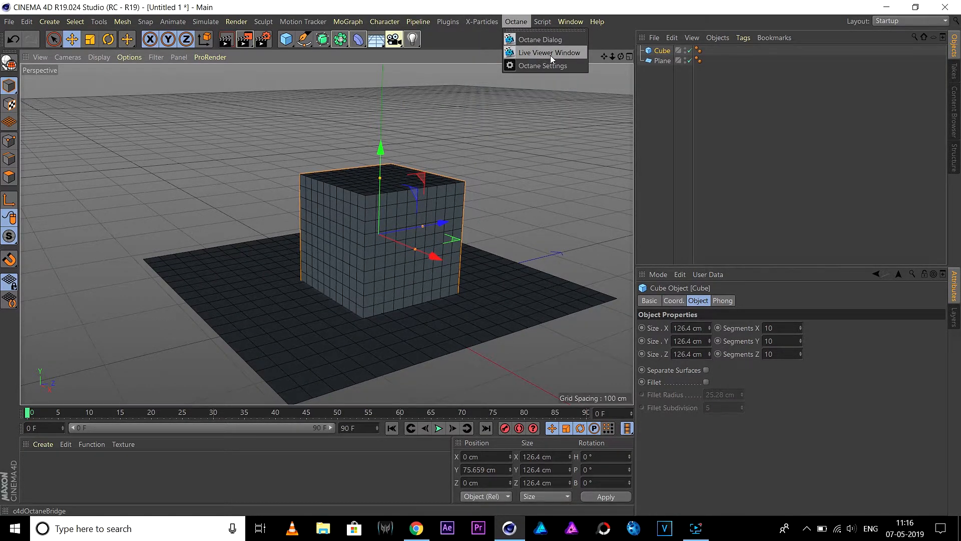
{"action": "left_click", "coordinate": [550, 53]}
{"action": "left_click_drag", "start_coordinate": [377, 193], "coordinate": [680, 127]}
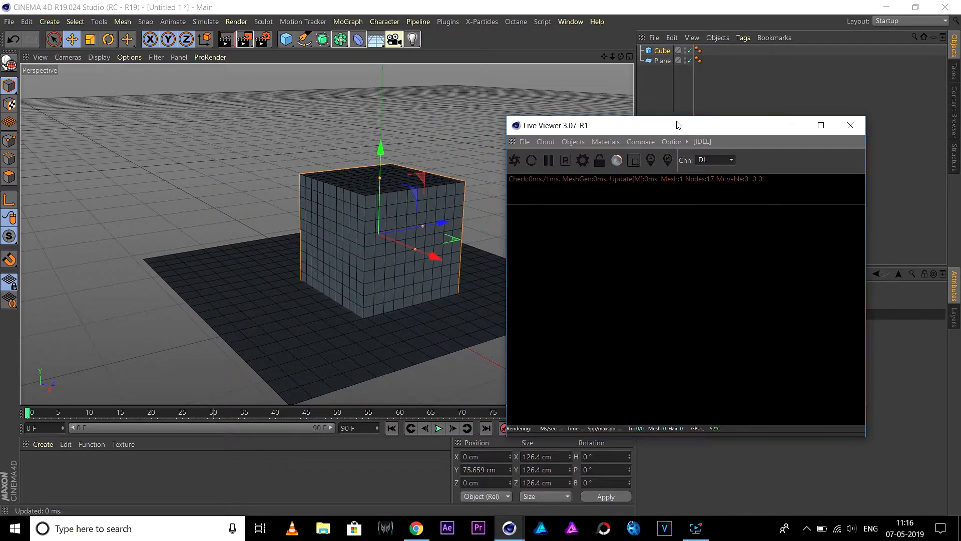
{"action": "left_click", "coordinate": [516, 166]}
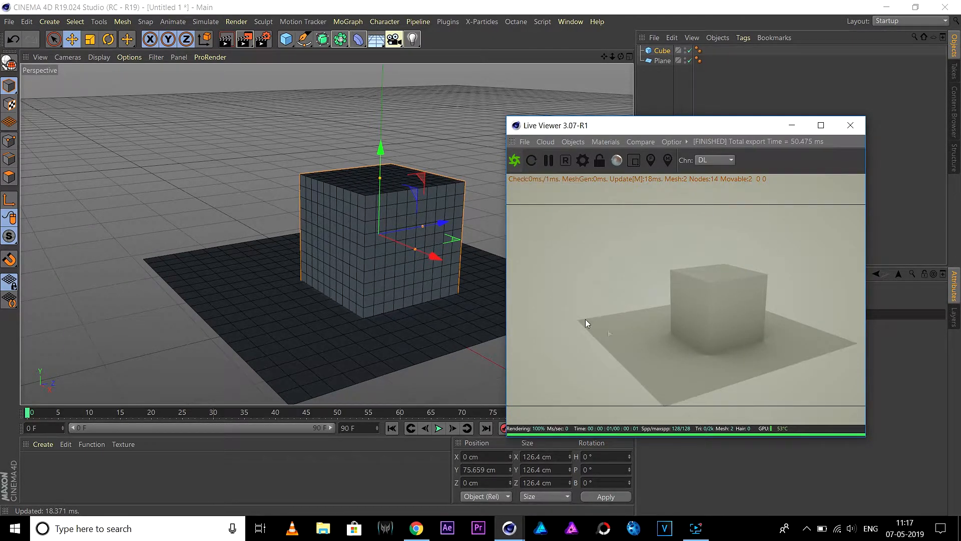
Step: Examine the cube and plane from several angles and distances in the live render
{"action": "left_click_drag", "start_coordinate": [249, 291], "coordinate": [328, 298], "text": "alt"}
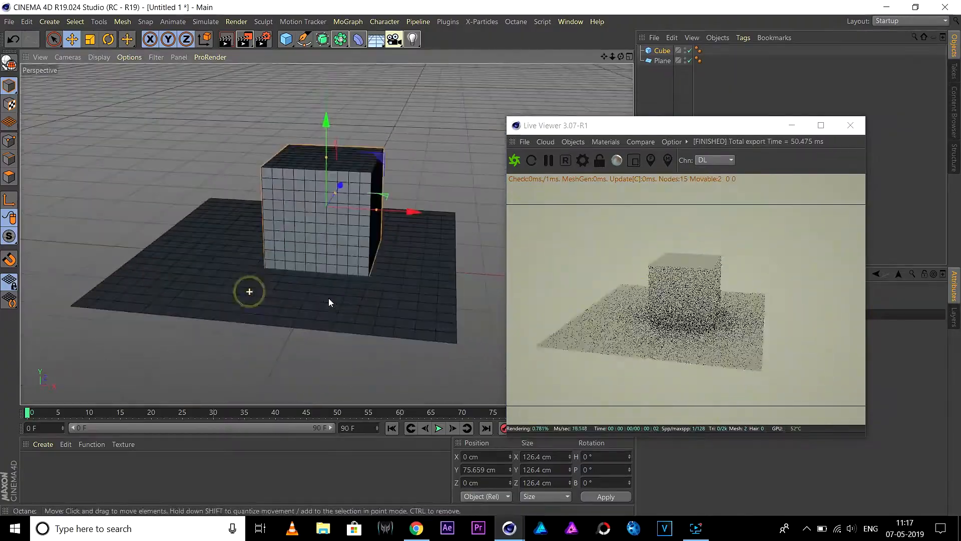
{"action": "right_click_drag", "start_coordinate": [287, 214], "coordinate": [320, 220], "text": "alt"}
{"action": "left_click_drag", "start_coordinate": [334, 234], "coordinate": [258, 206], "text": "alt"}
{"action": "middle_click_drag", "start_coordinate": [468, 221], "coordinate": [337, 232], "text": "alt"}
{"action": "left_click_drag", "start_coordinate": [369, 203], "coordinate": [264, 251], "text": "alt"}
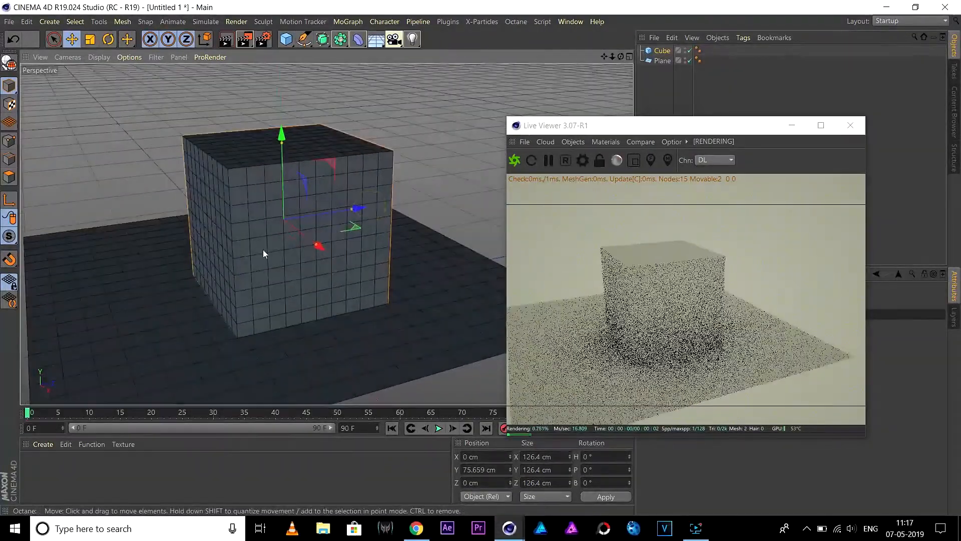
{"action": "middle_click_drag", "start_coordinate": [264, 250], "coordinate": [365, 198], "text": "alt"}
{"action": "left_click_drag", "start_coordinate": [364, 198], "coordinate": [355, 203], "text": "alt"}
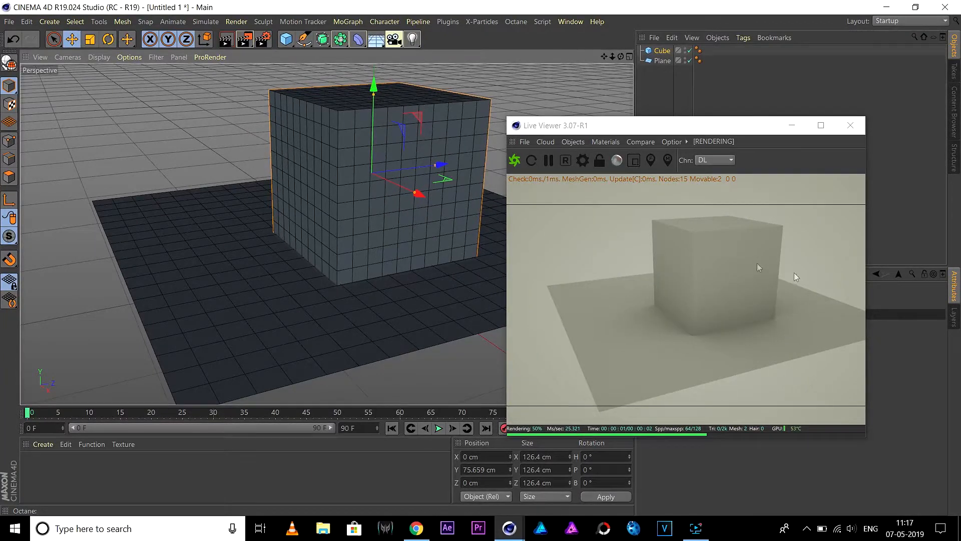
{"action": "right_click_drag", "start_coordinate": [350, 183], "coordinate": [342, 189], "text": "alt"}
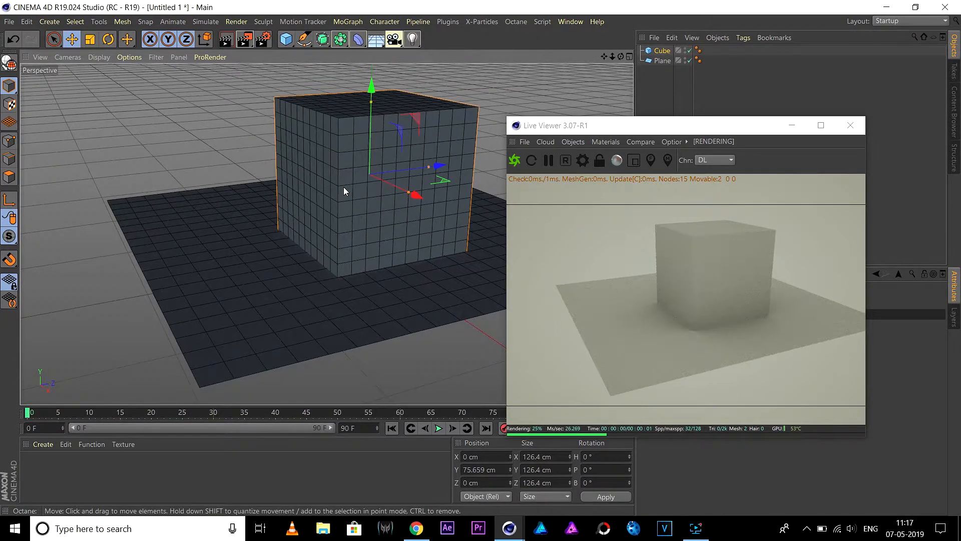
{"action": "left_click", "coordinate": [44, 445]}
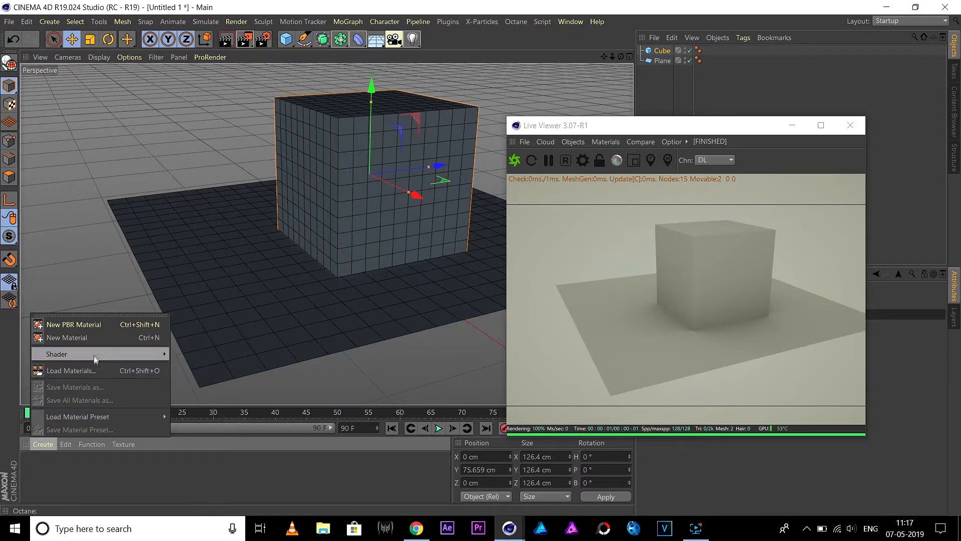
{"action": "mouse_move", "coordinate": [94, 355]}
{"action": "mouse_move", "coordinate": [235, 285]}
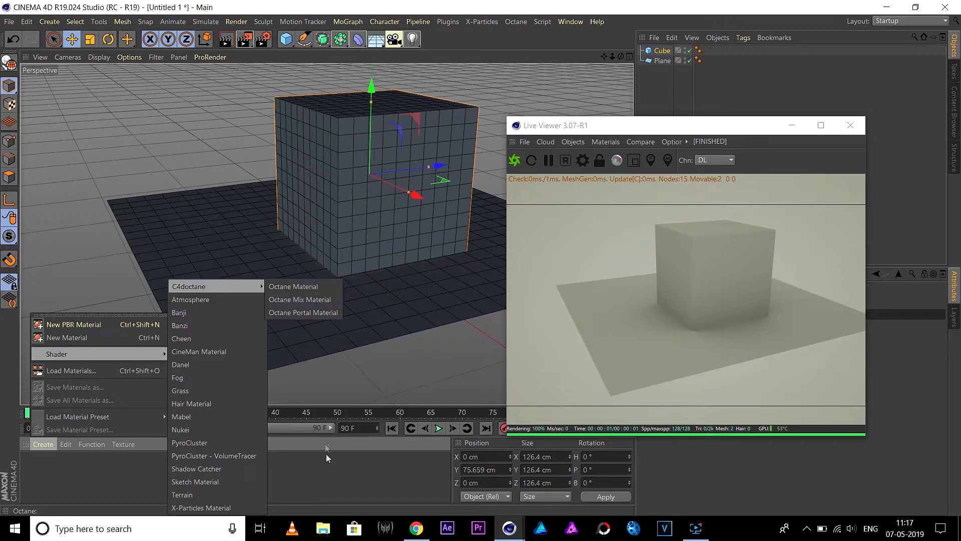
{"action": "left_click", "coordinate": [326, 480]}
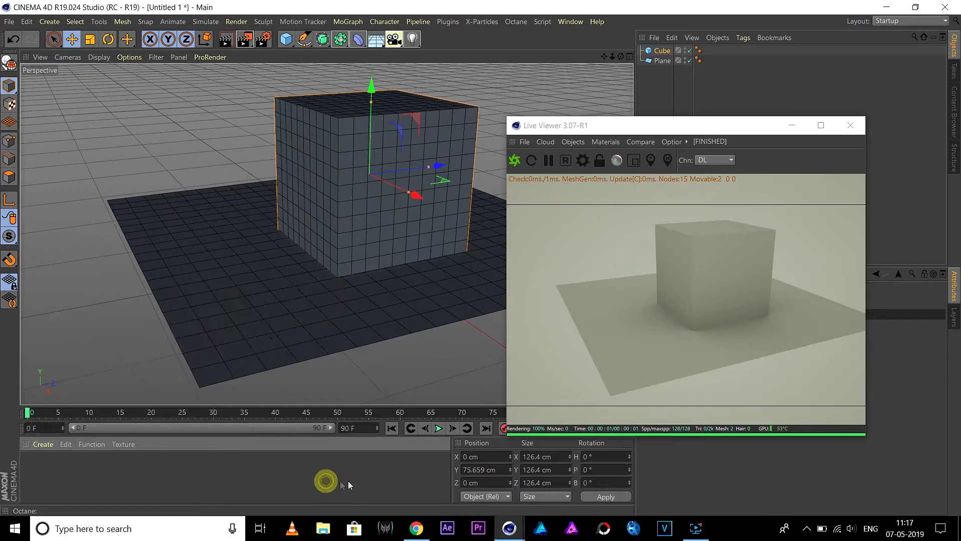
Step: Create an Octane Diffuse material, open it in the Material Editor and assign it to the cube
{"action": "left_click", "coordinate": [605, 142]}
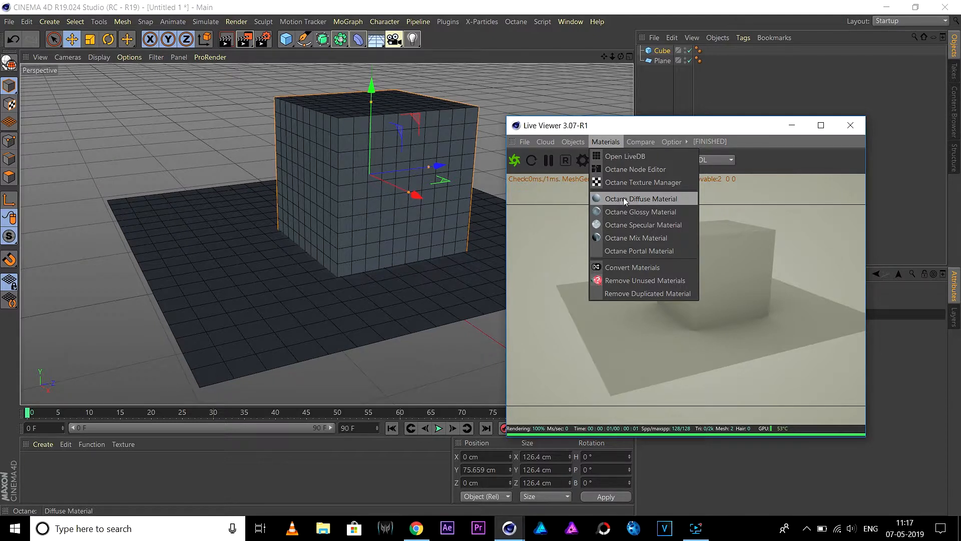
{"action": "left_click", "coordinate": [657, 199]}
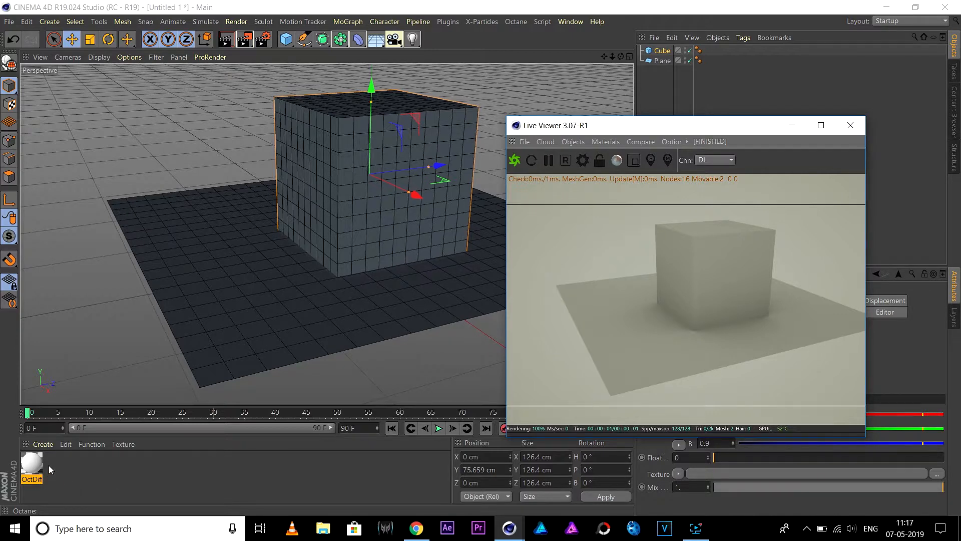
{"action": "double_click", "coordinate": [36, 468]}
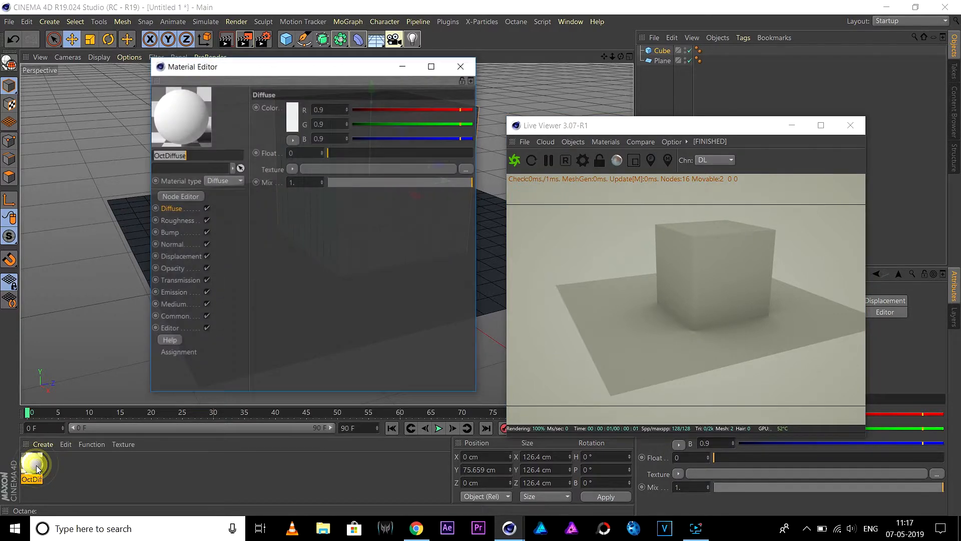
{"action": "left_click_drag", "start_coordinate": [275, 69], "coordinate": [588, 103]}
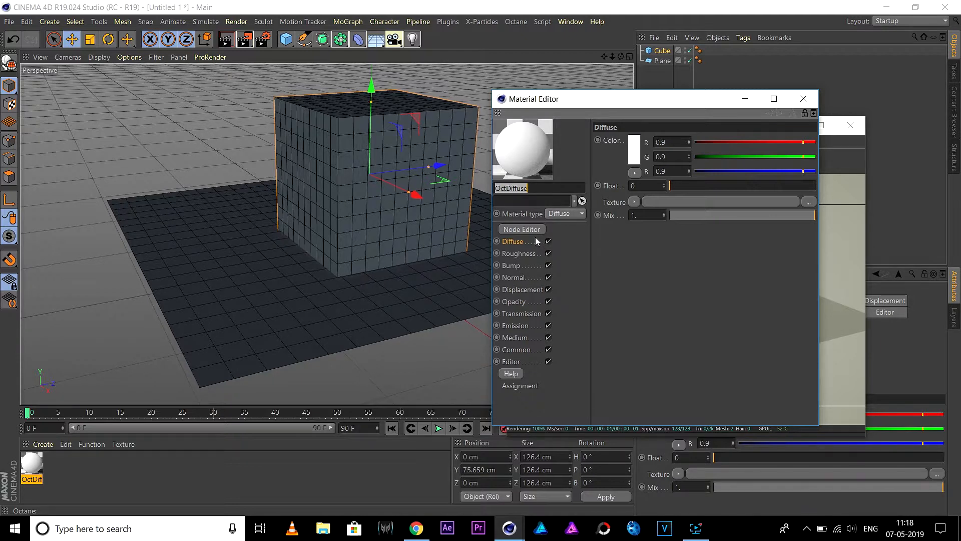
{"action": "left_click", "coordinate": [516, 248]}
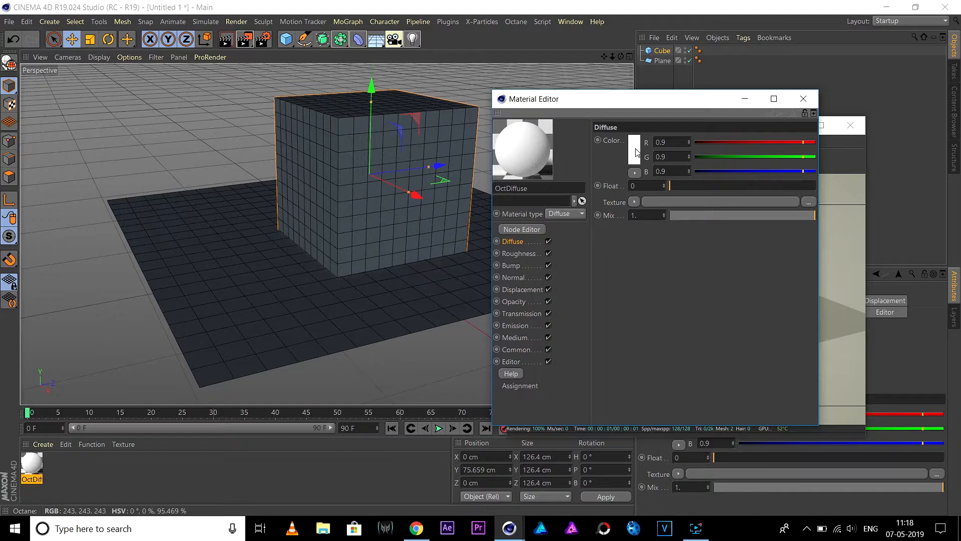
{"action": "left_click_drag", "start_coordinate": [22, 468], "coordinate": [353, 220]}
Step: Set the material's diffuse color to teal with hue 180°, saturation 33% and value 74%
{"action": "left_click_drag", "start_coordinate": [593, 104], "coordinate": [407, 139]}
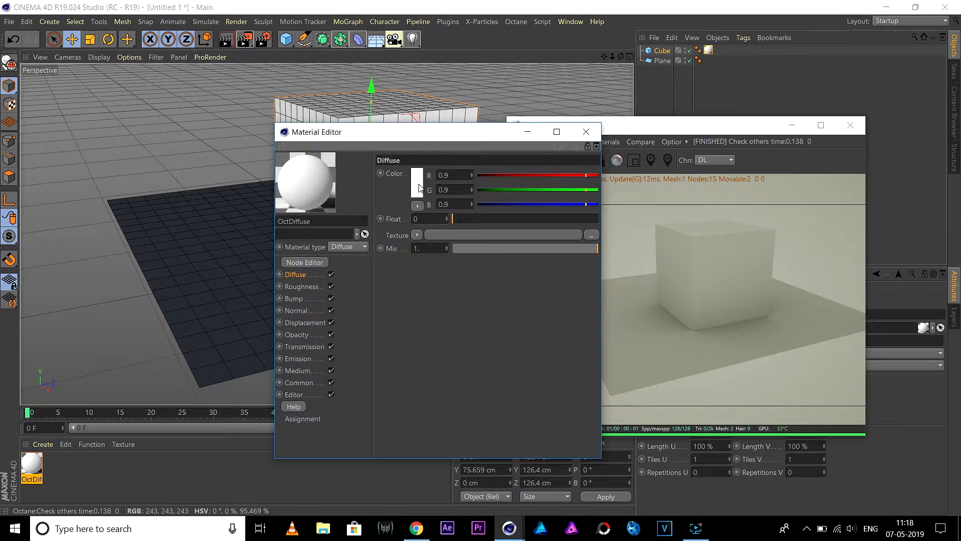
{"action": "left_click", "coordinate": [420, 185]}
{"action": "left_click", "coordinate": [440, 182]}
{"action": "left_click", "coordinate": [422, 194]}
{"action": "left_click", "coordinate": [466, 208]}
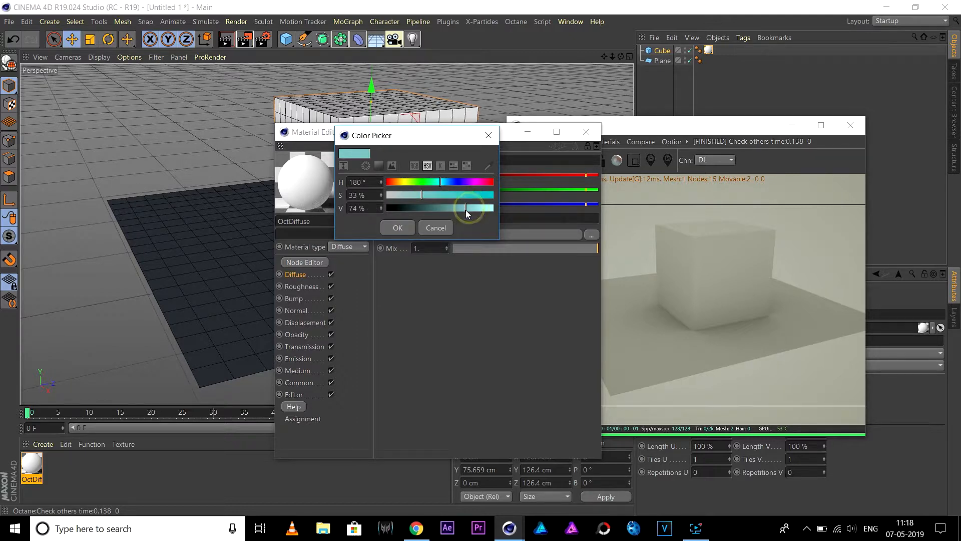
{"action": "left_click", "coordinate": [396, 228]}
Step: Try a different Float value in the Diffuse channel and return it to 0
{"action": "left_click_drag", "start_coordinate": [432, 140], "coordinate": [415, 301]}
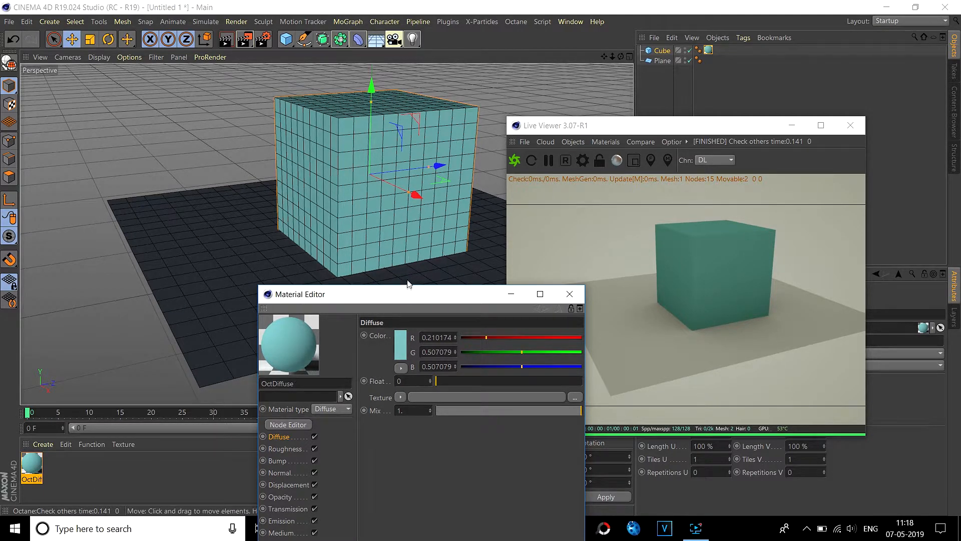
{"action": "left_click_drag", "start_coordinate": [408, 295], "coordinate": [350, 148]}
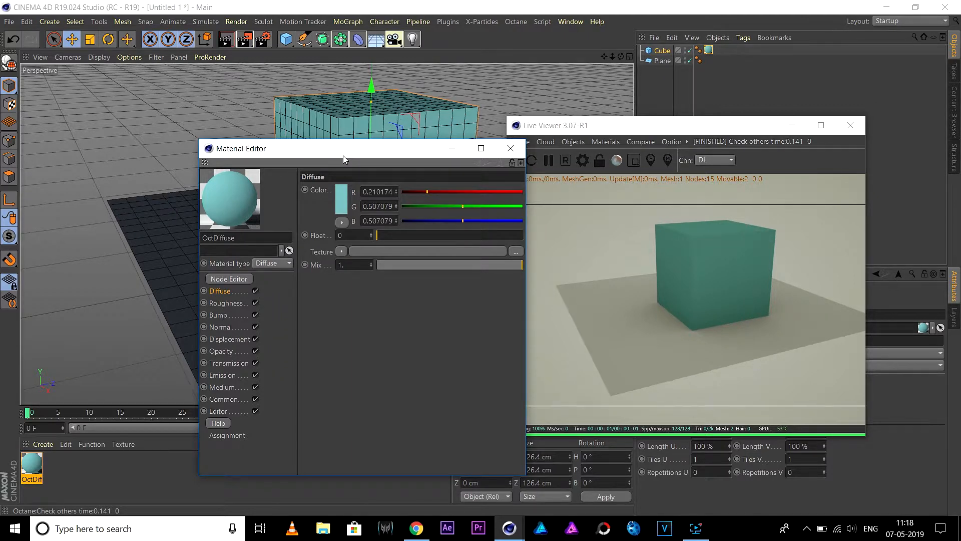
{"action": "left_click_drag", "start_coordinate": [385, 234], "coordinate": [343, 235]}
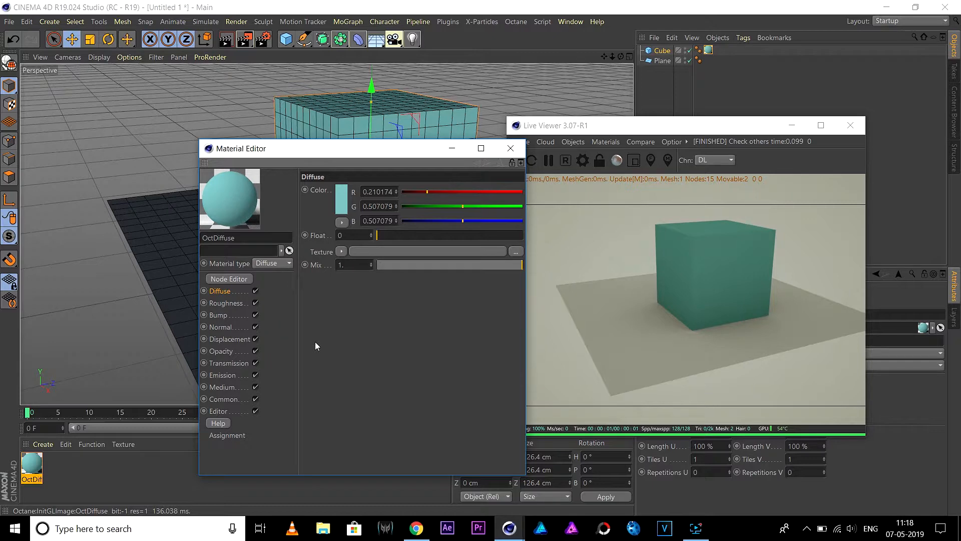
Step: Load a Noise shader as the texture of the material's Bump channel
{"action": "left_click", "coordinate": [218, 315]}
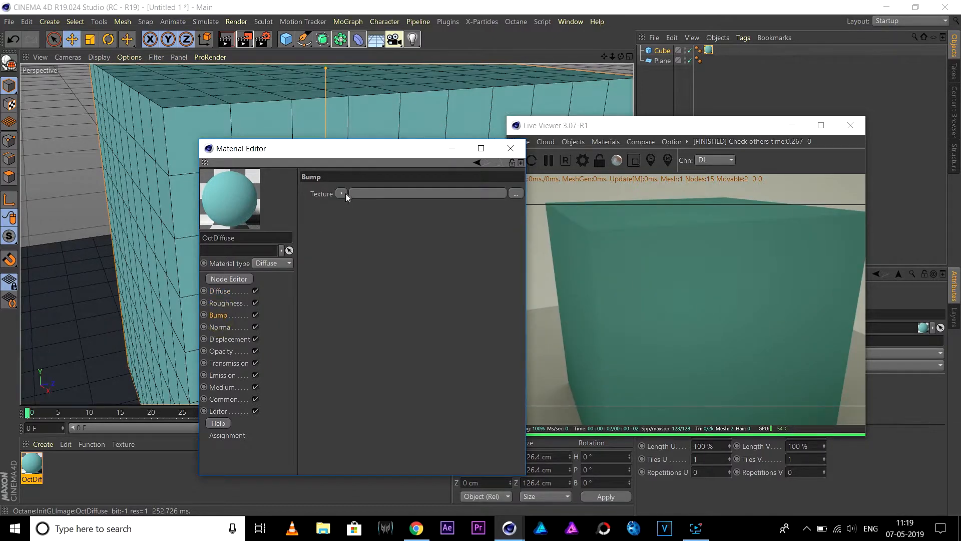
{"action": "left_click", "coordinate": [342, 195]}
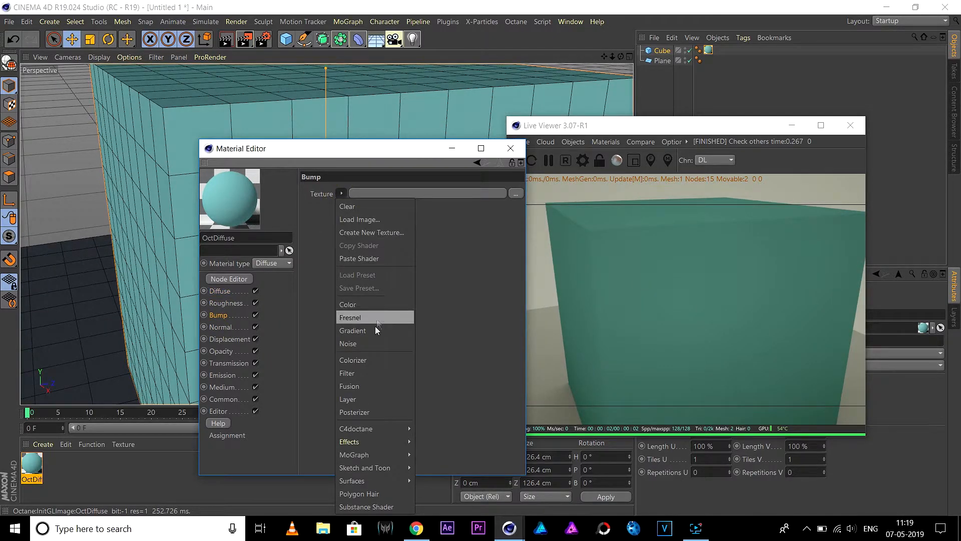
{"action": "left_click", "coordinate": [377, 344]}
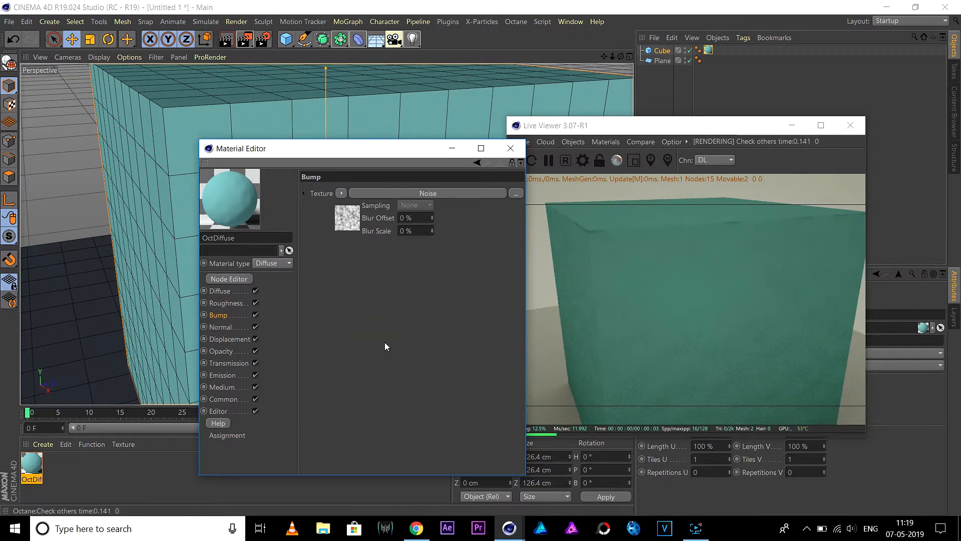
Step: Change the bump shader's noise type to Cell Noise
{"action": "left_click", "coordinate": [414, 194]}
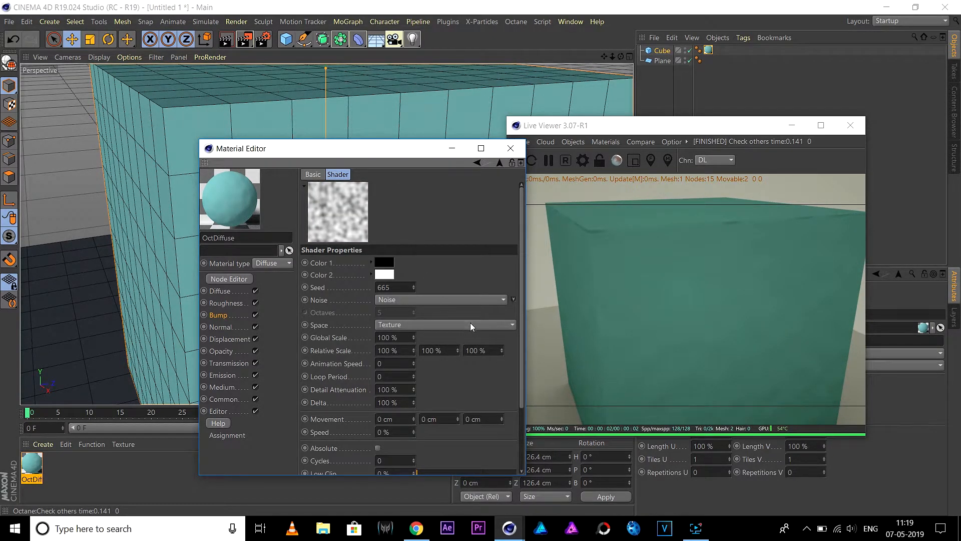
{"action": "left_click", "coordinate": [514, 299]}
{"action": "left_click", "coordinate": [590, 308]}
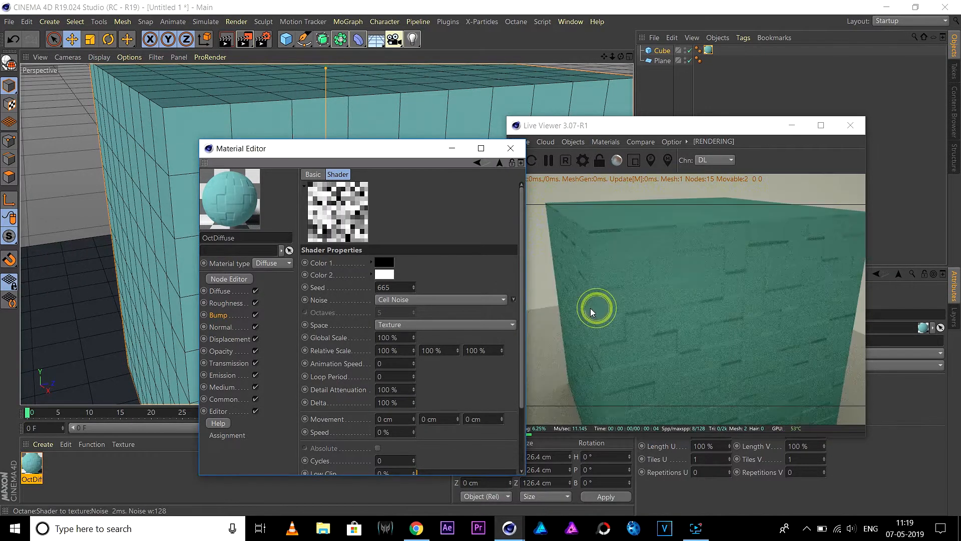
{"action": "left_click_drag", "start_coordinate": [145, 195], "coordinate": [164, 169], "text": "alt"}
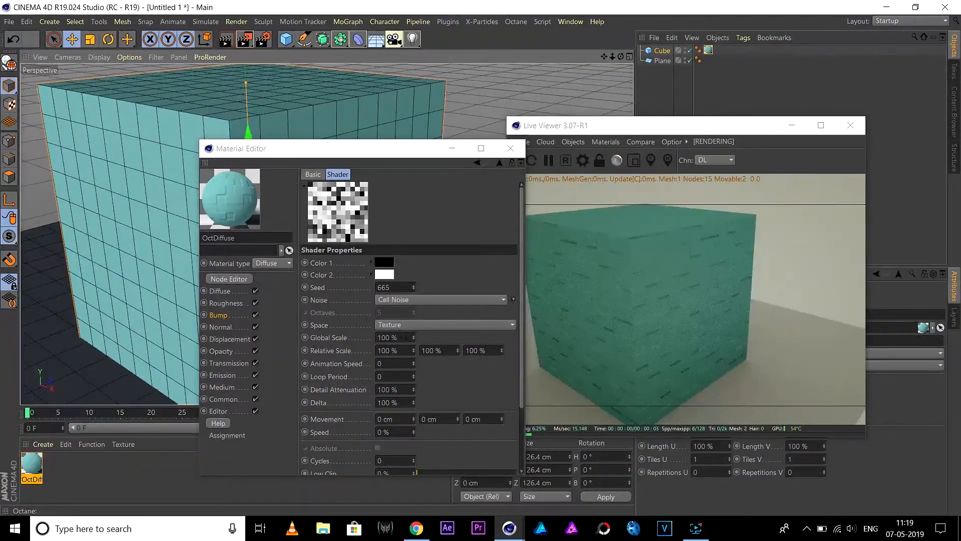
Step: Set the bump noise's Global Scale to 200% and inspect the cube's front face in the live render
{"action": "double_click", "coordinate": [400, 338]}
{"action": "type", "text": "200"}
{"action": "key", "text": "Return"}
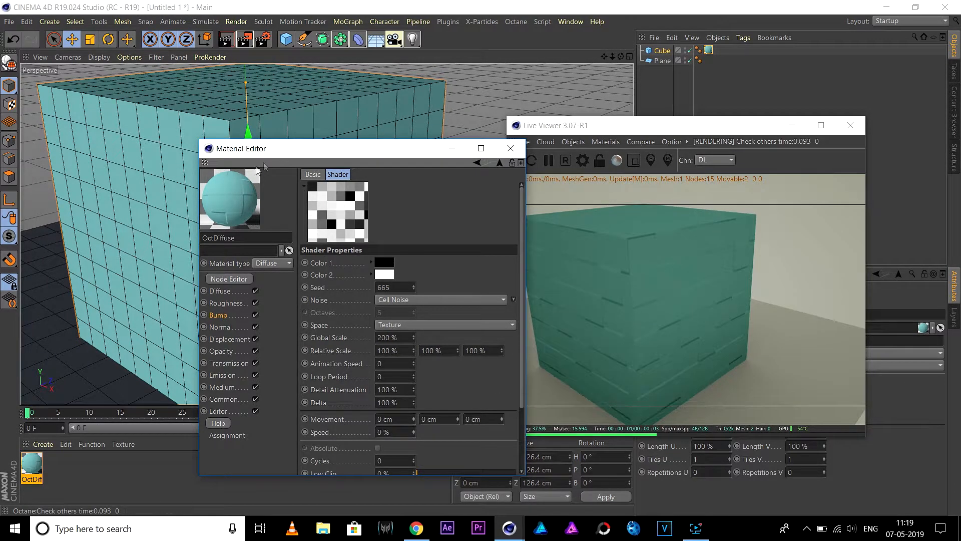
{"action": "left_click_drag", "start_coordinate": [260, 148], "coordinate": [205, 139]}
{"action": "scroll", "coordinate": [123, 108], "scroll_direction": "down", "scroll_amount": 3}
{"action": "left_click_drag", "start_coordinate": [215, 102], "coordinate": [159, 107], "text": "alt"}
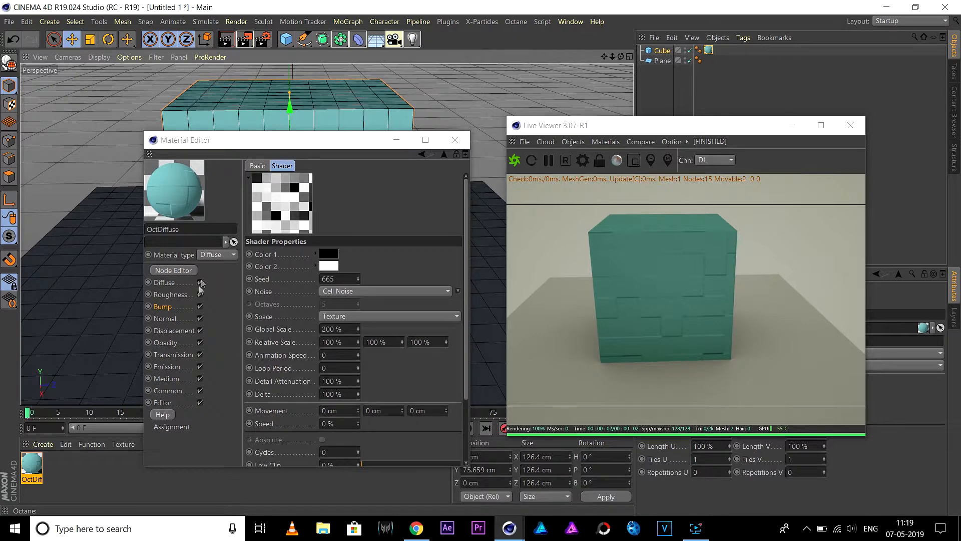
{"action": "left_click", "coordinate": [165, 318]}
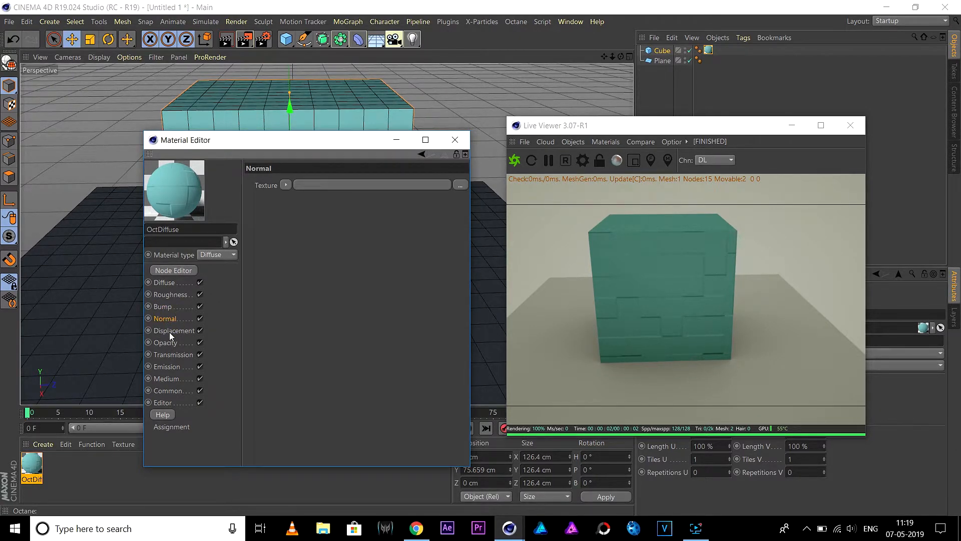
{"action": "left_click", "coordinate": [169, 331]}
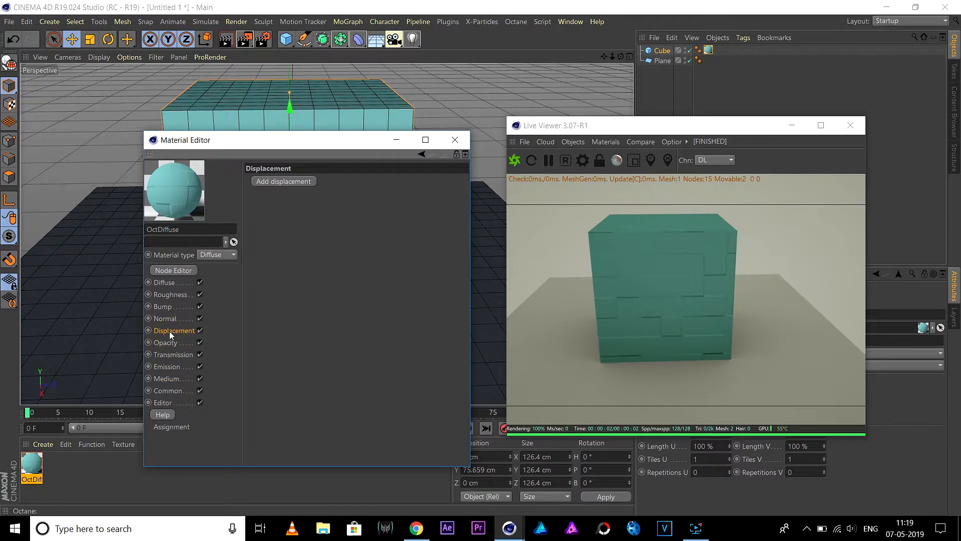
Step: Add a C4doctane ImageTexture shader as the texture of the material's Diffuse channel
{"action": "left_click", "coordinate": [170, 283]}
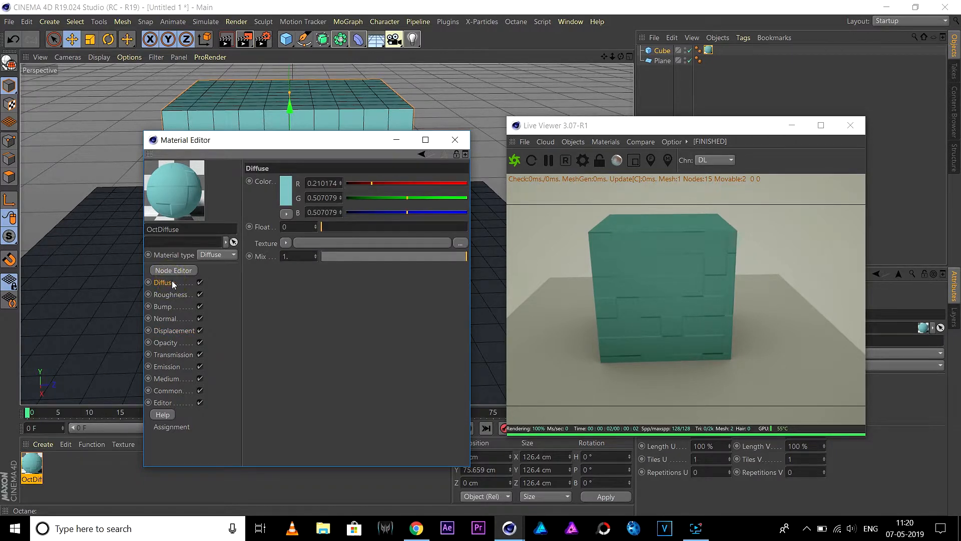
{"action": "left_click", "coordinate": [285, 244]}
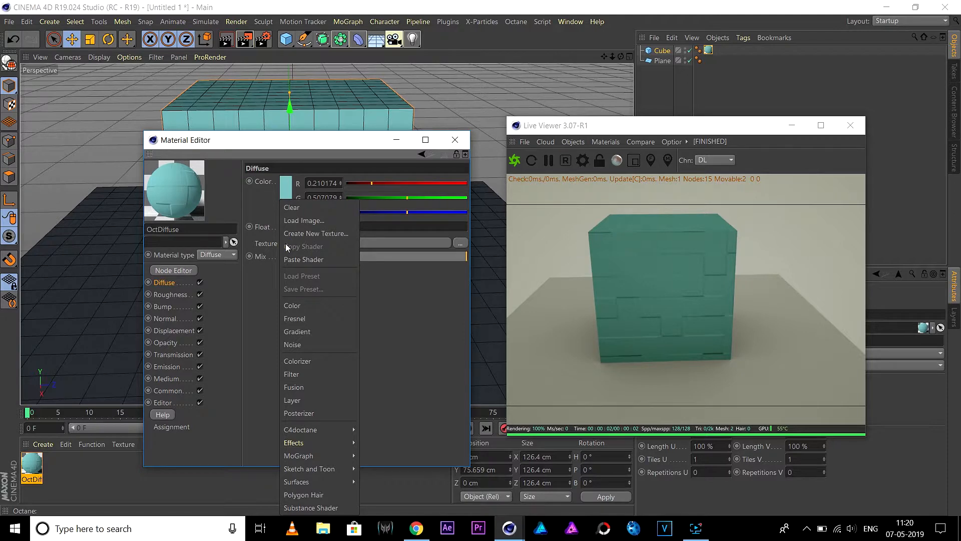
{"action": "mouse_move", "coordinate": [329, 429]}
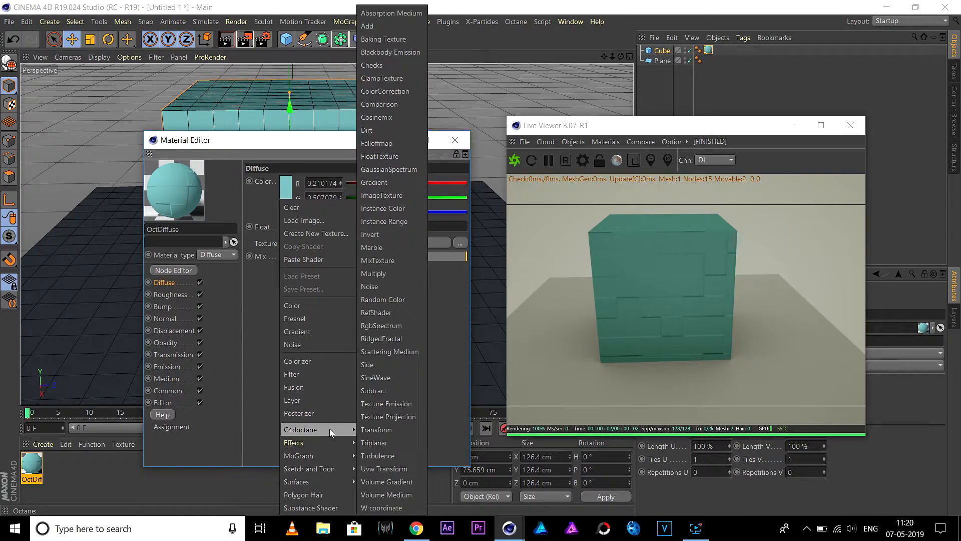
{"action": "left_click", "coordinate": [392, 196]}
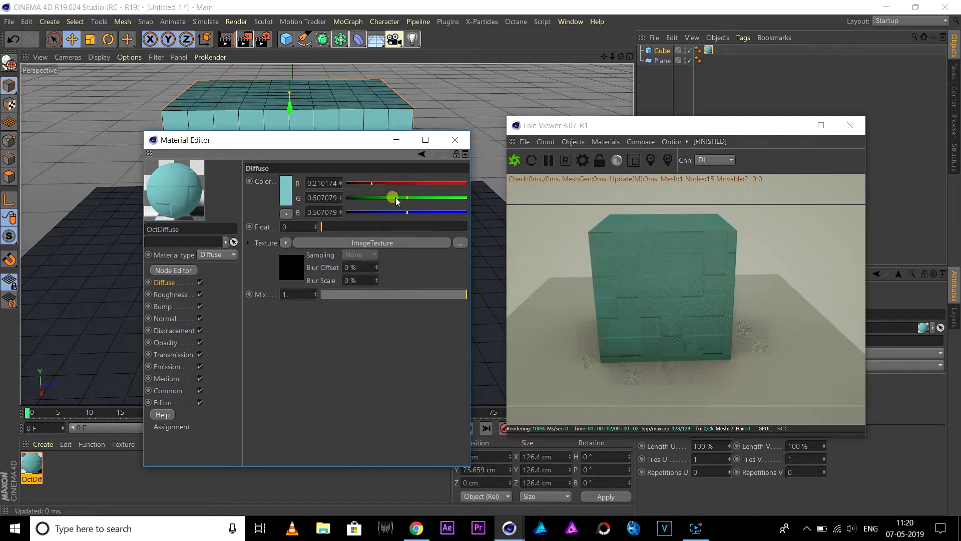
Step: Load wood floor.png from the Textures folder into the diffuse ImageTexture, without copying it to the project location
{"action": "left_click", "coordinate": [381, 243]}
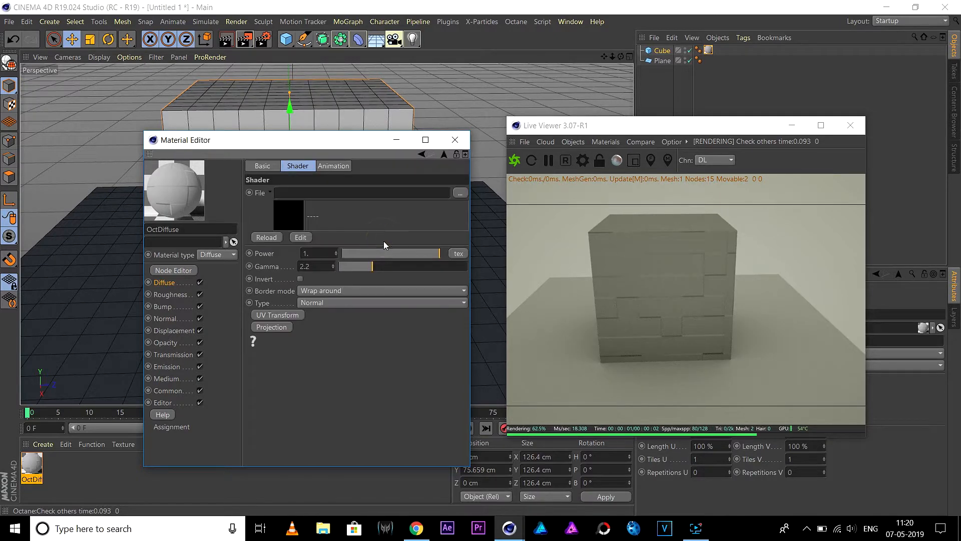
{"action": "left_click", "coordinate": [459, 193]}
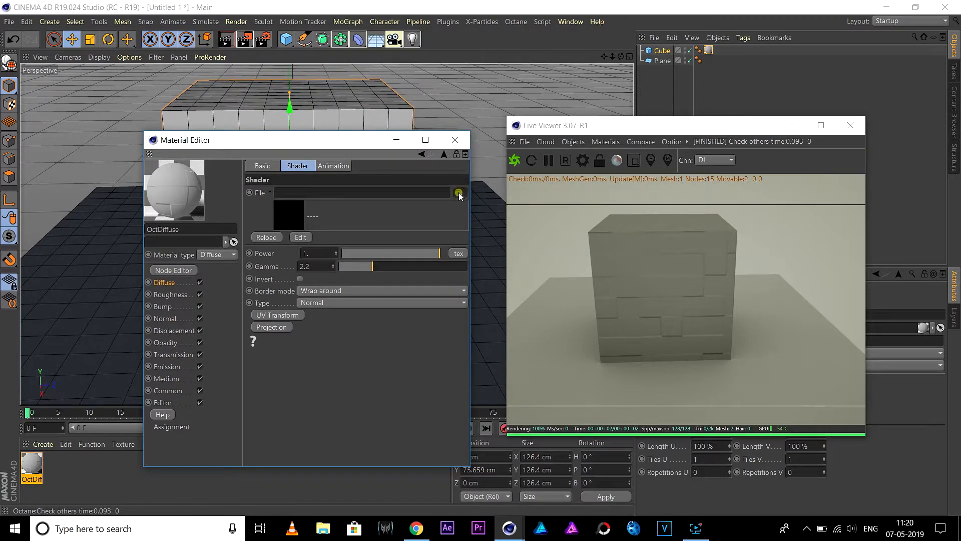
{"action": "left_click", "coordinate": [586, 261]}
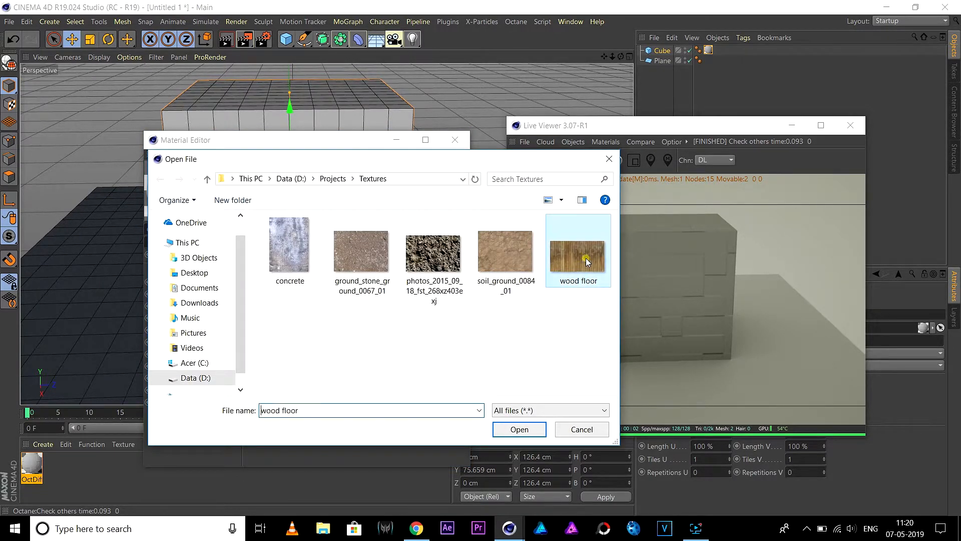
{"action": "left_click", "coordinate": [518, 430]}
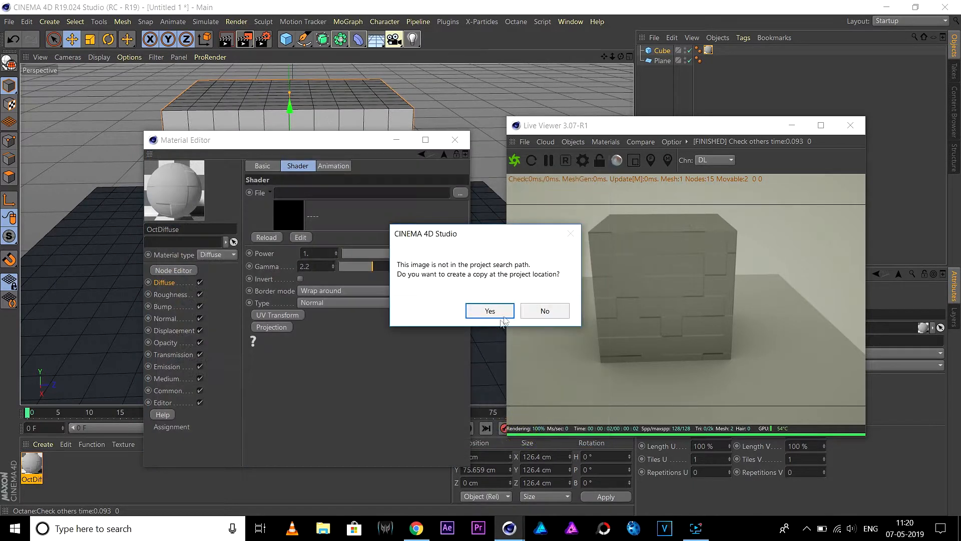
{"action": "left_click", "coordinate": [546, 310]}
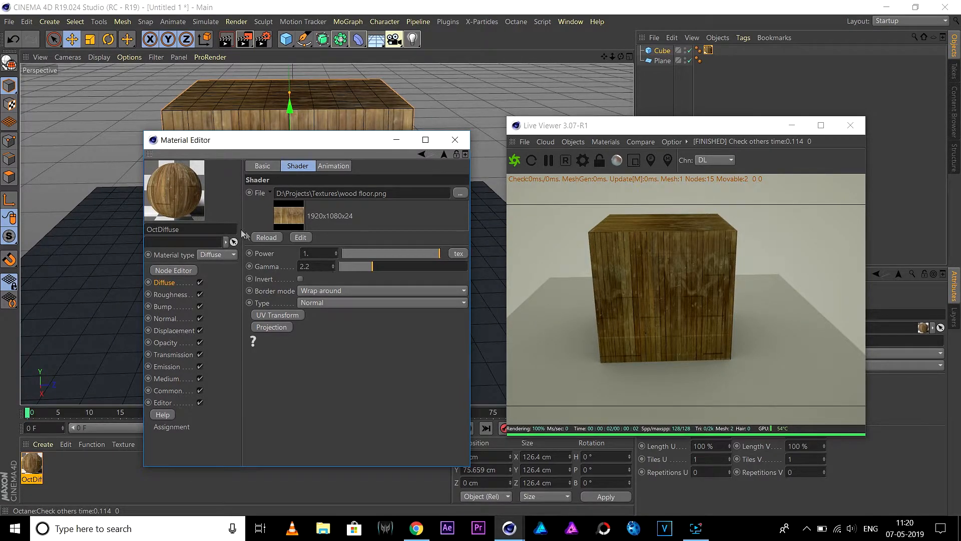
Step: Clear the Noise shader from the material's Bump channel
{"action": "left_click_drag", "start_coordinate": [100, 147], "coordinate": [158, 152], "text": "alt"}
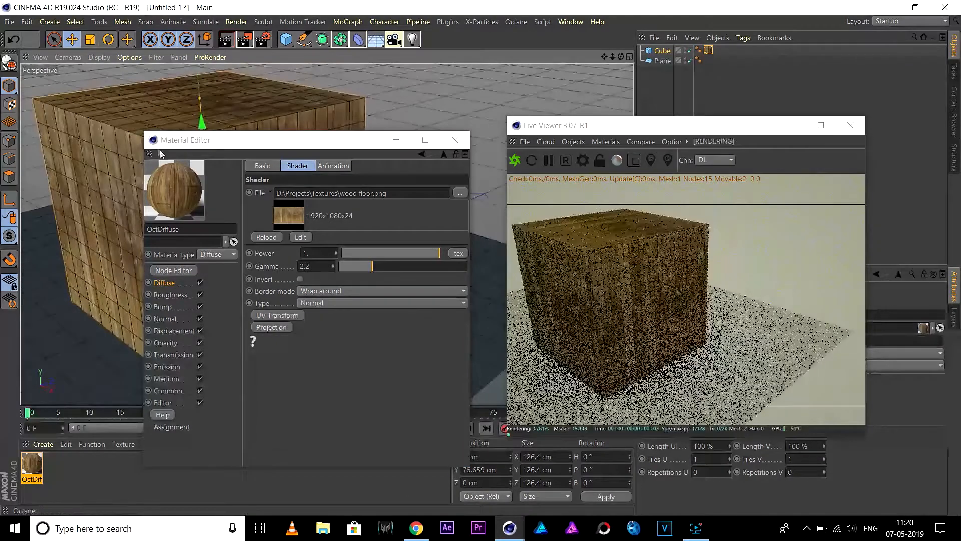
{"action": "left_click", "coordinate": [165, 308]}
{"action": "left_click", "coordinate": [285, 185]}
{"action": "left_click", "coordinate": [295, 177]}
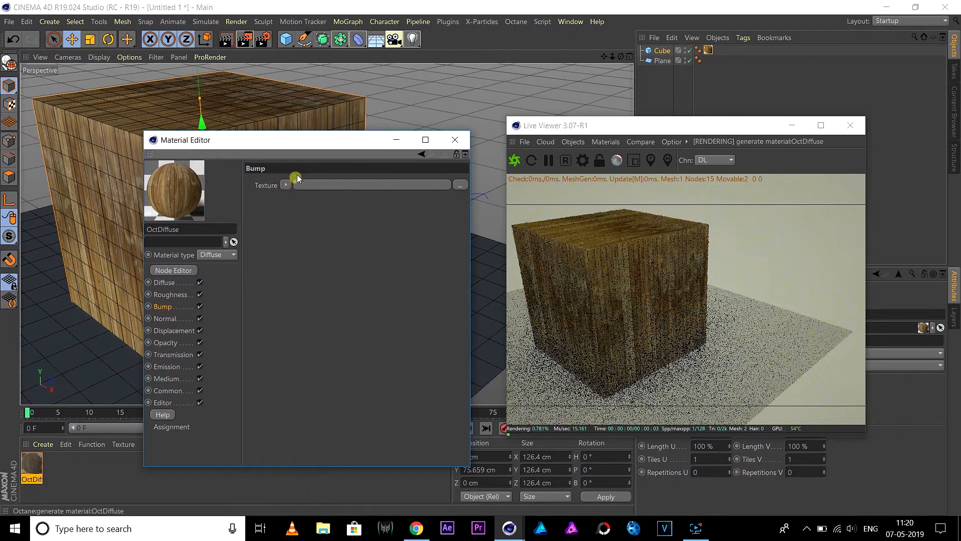
Step: Test a slightly lower Power on the diffuse ImageTexture, restore it to 1, and set its Gamma to about 2.08
{"action": "left_click", "coordinate": [166, 282]}
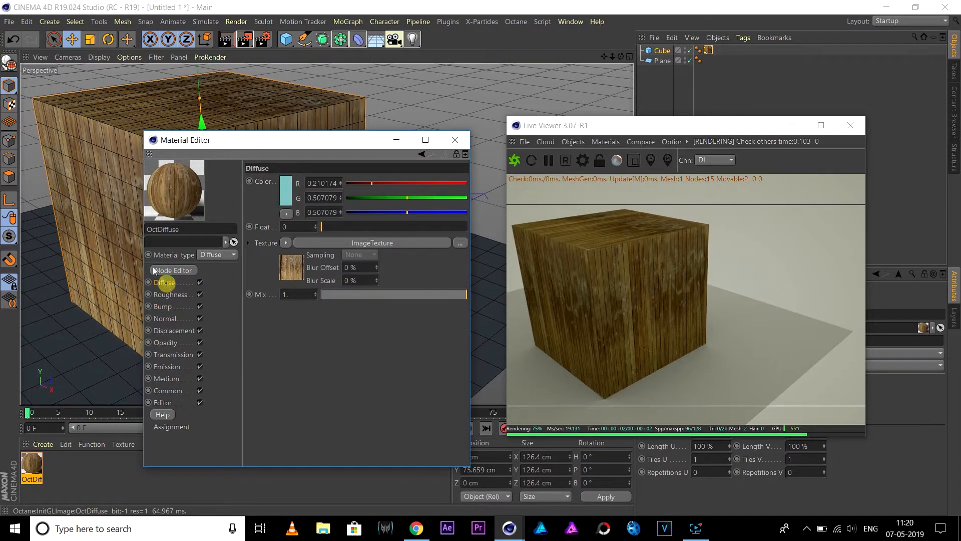
{"action": "scroll", "coordinate": [89, 199], "scroll_direction": "up", "scroll_amount": 3}
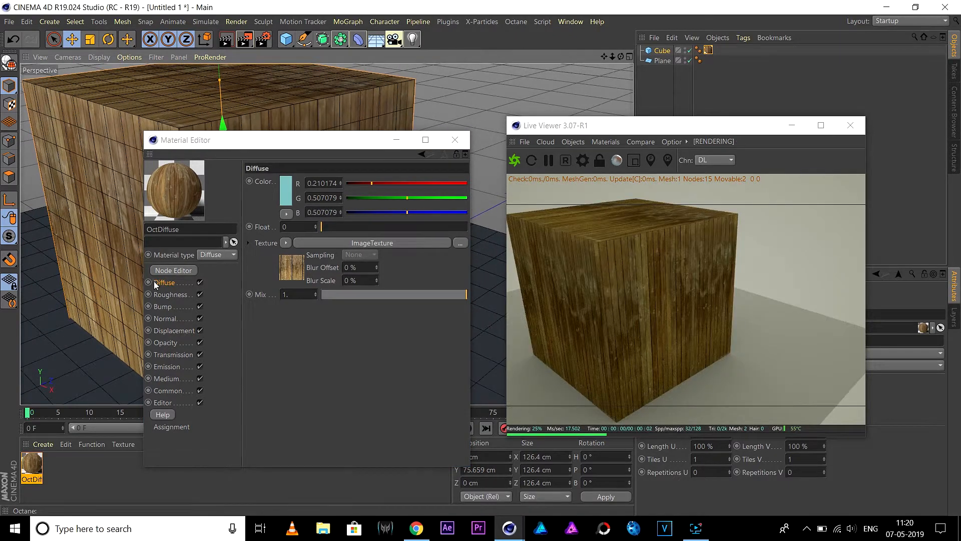
{"action": "left_click", "coordinate": [351, 243]}
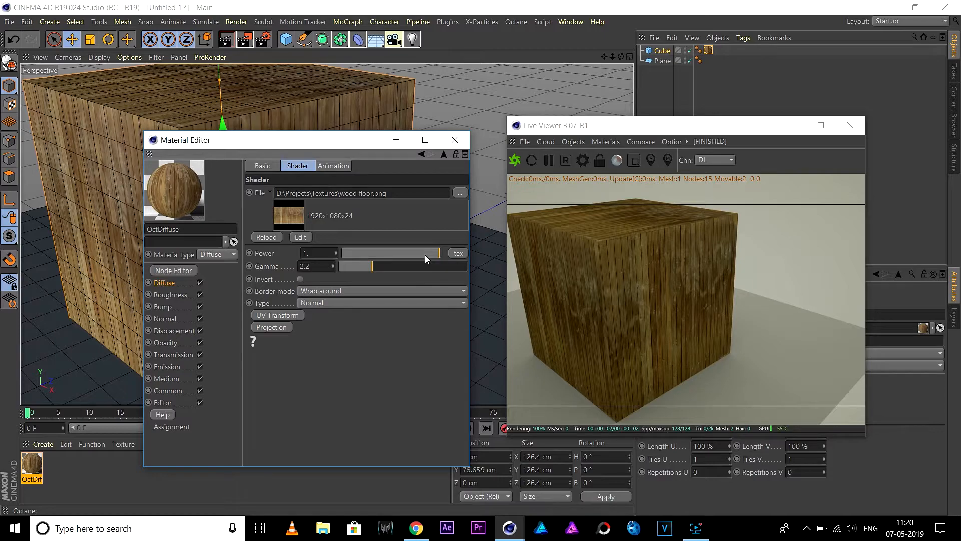
{"action": "mouse_move", "coordinate": [428, 254]}
{"action": "left_mouse_down"}
{"action": "mouse_move", "coordinate": [353, 253]}
{"action": "mouse_move", "coordinate": [419, 255]}
{"action": "left_mouse_up"}
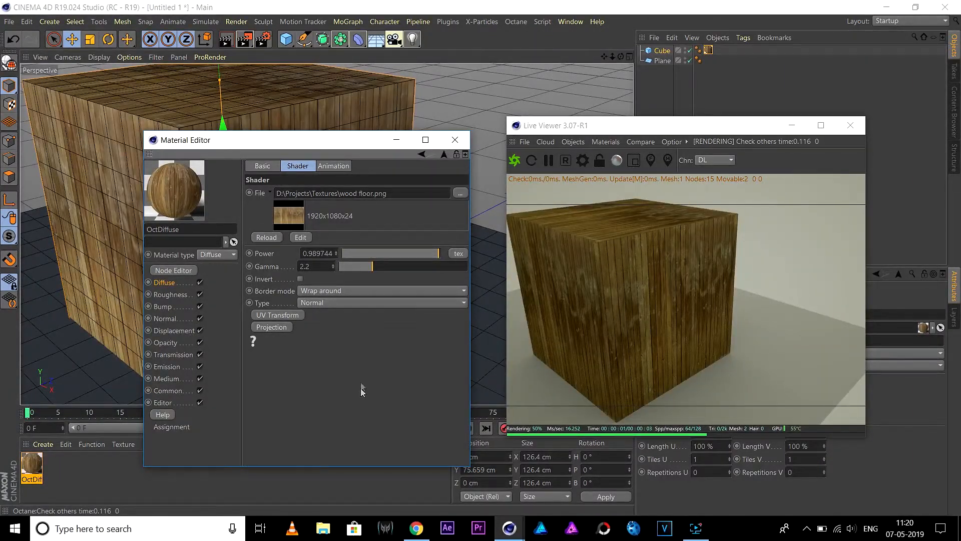
{"action": "left_click", "coordinate": [440, 256]}
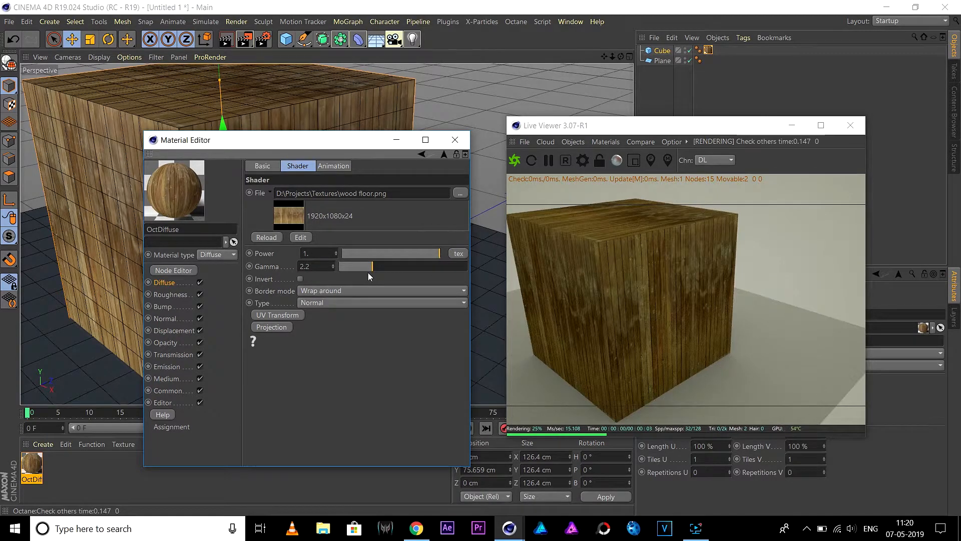
{"action": "mouse_move", "coordinate": [364, 269]}
{"action": "left_mouse_down"}
{"action": "mouse_move", "coordinate": [442, 274]}
{"action": "mouse_move", "coordinate": [371, 266]}
{"action": "left_mouse_up"}
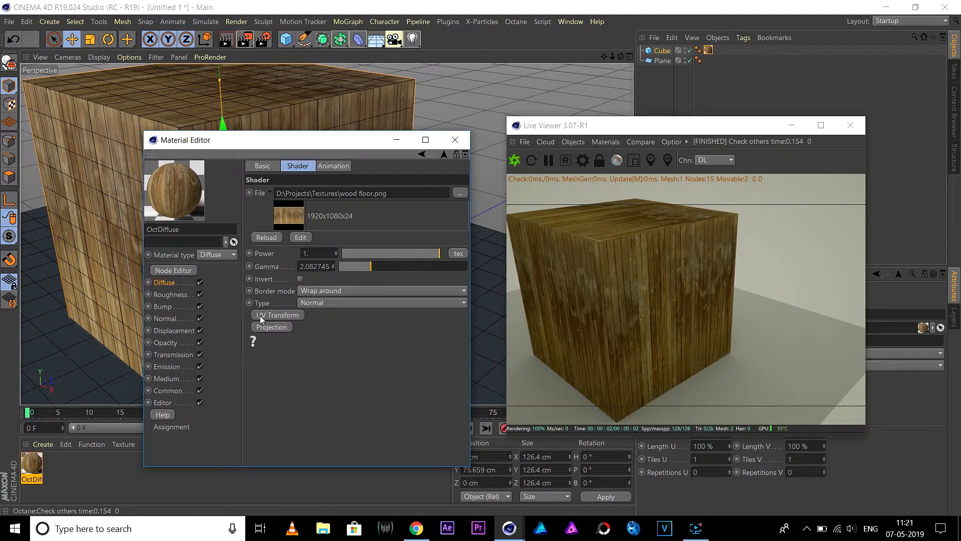
Step: Add a UV Transform to the wood ImageTexture and scale it to about 2.94 in X and Y with the aspect ratio locked
{"action": "left_click", "coordinate": [299, 315]}
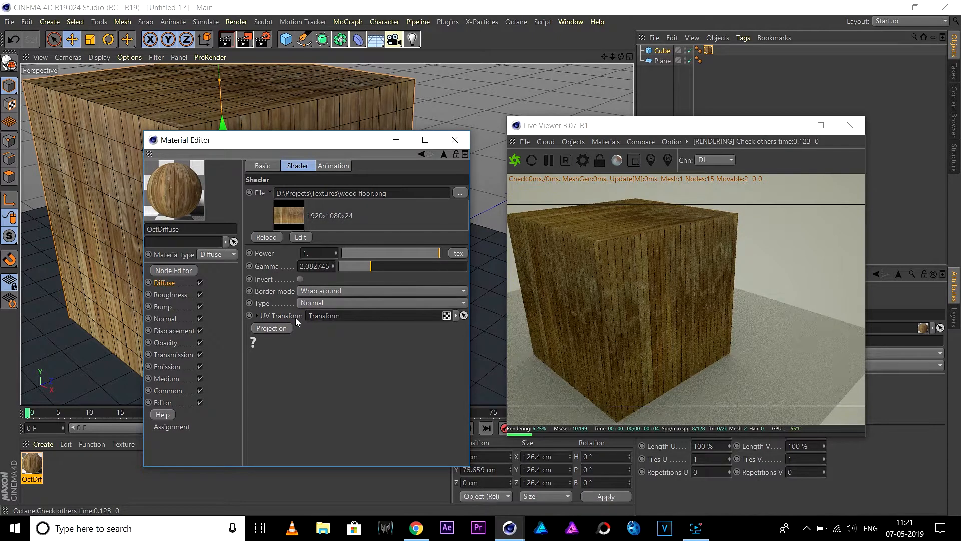
{"action": "left_click", "coordinate": [257, 315]}
{"action": "left_click_drag", "start_coordinate": [466, 331], "coordinate": [463, 408]}
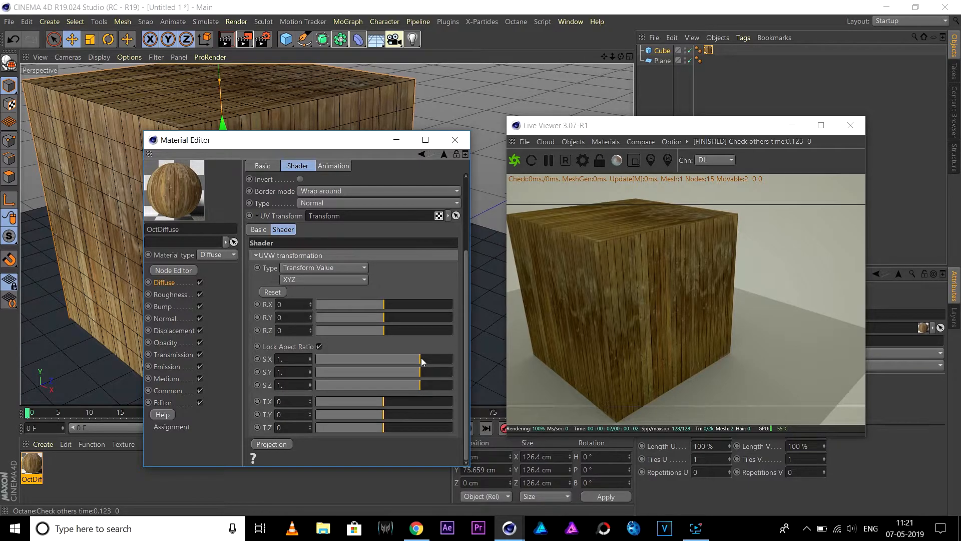
{"action": "left_click_drag", "start_coordinate": [422, 357], "coordinate": [437, 359]}
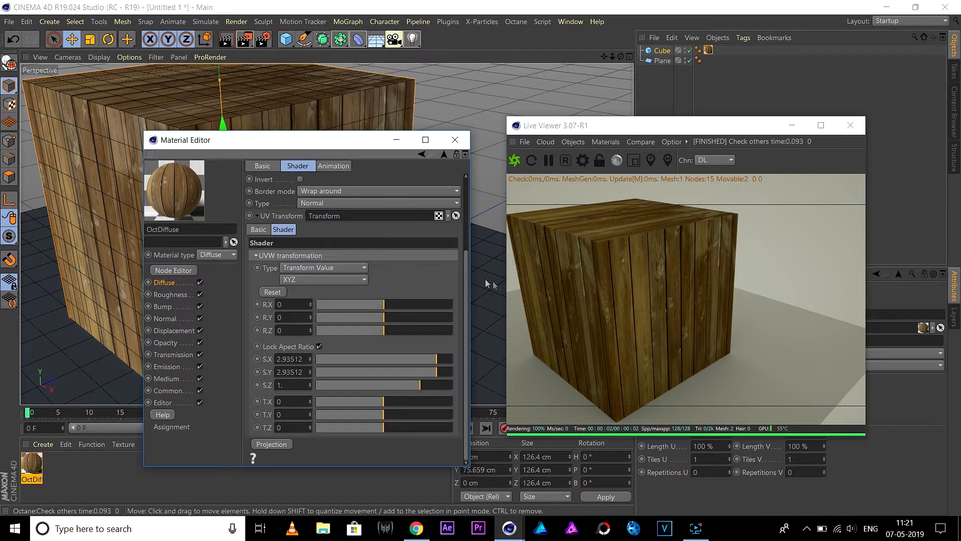
Step: Copy the ImageTexture shader from the material's Diffuse channel
{"action": "left_click", "coordinate": [168, 283]}
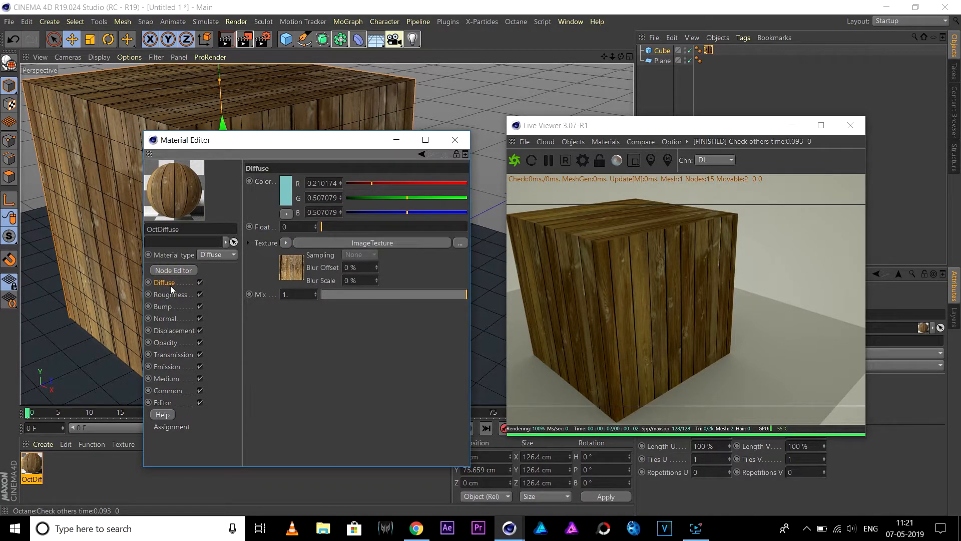
{"action": "left_click", "coordinate": [283, 243]}
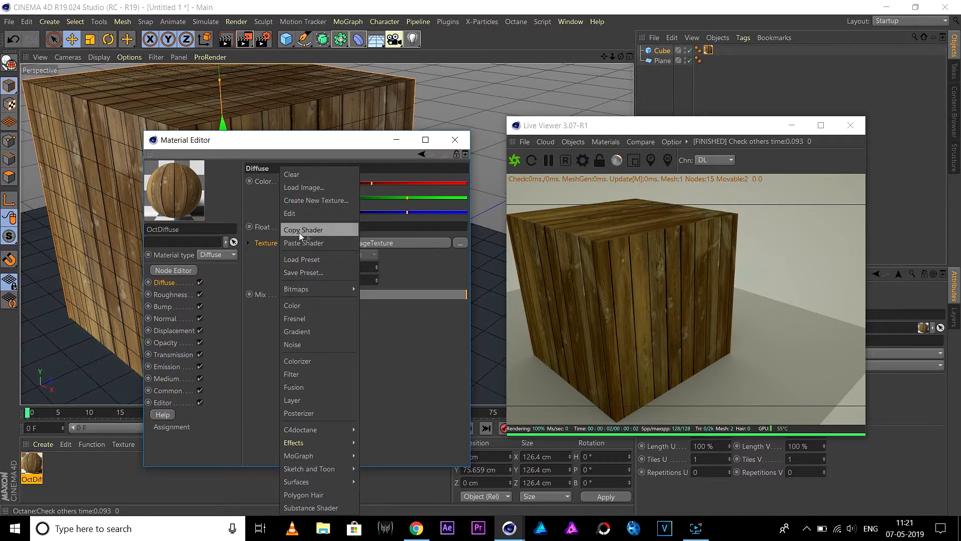
{"action": "left_click", "coordinate": [306, 234]}
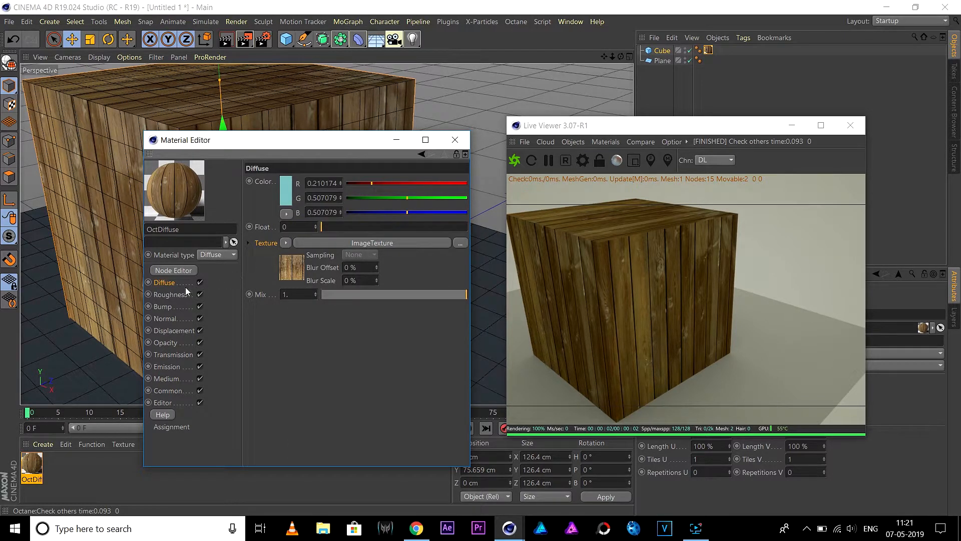
Step: Add a displacement shader to the material's Displacement channel
{"action": "left_click", "coordinate": [170, 332]}
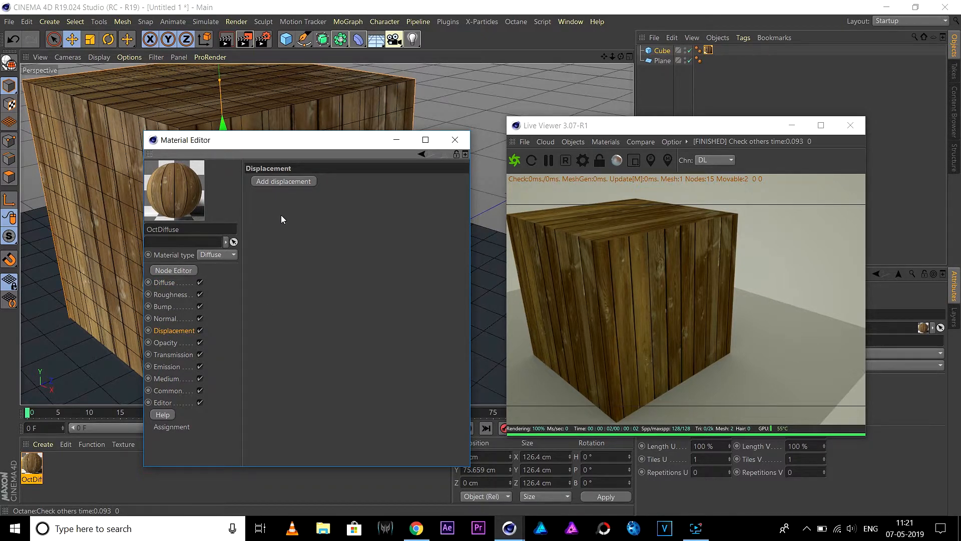
{"action": "left_click", "coordinate": [291, 183]}
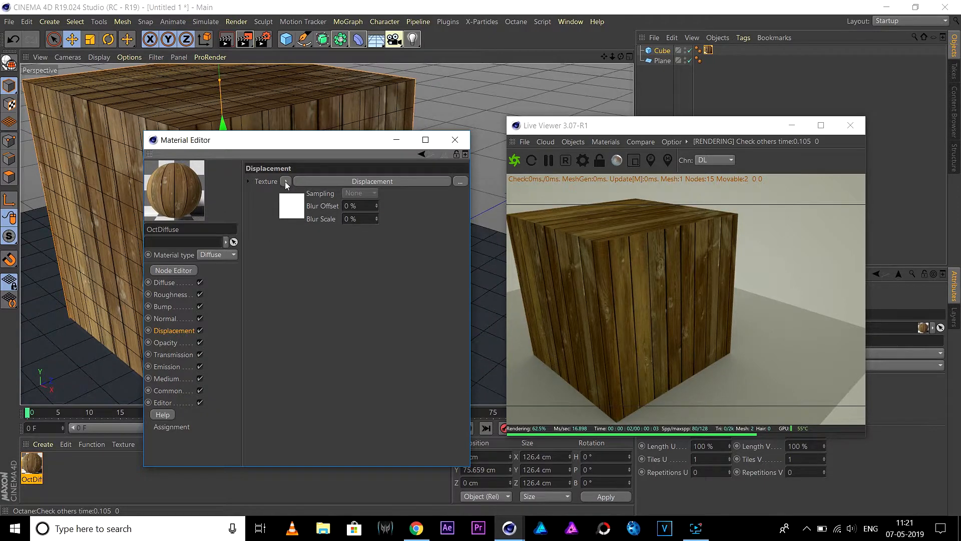
{"action": "left_click", "coordinate": [285, 182]}
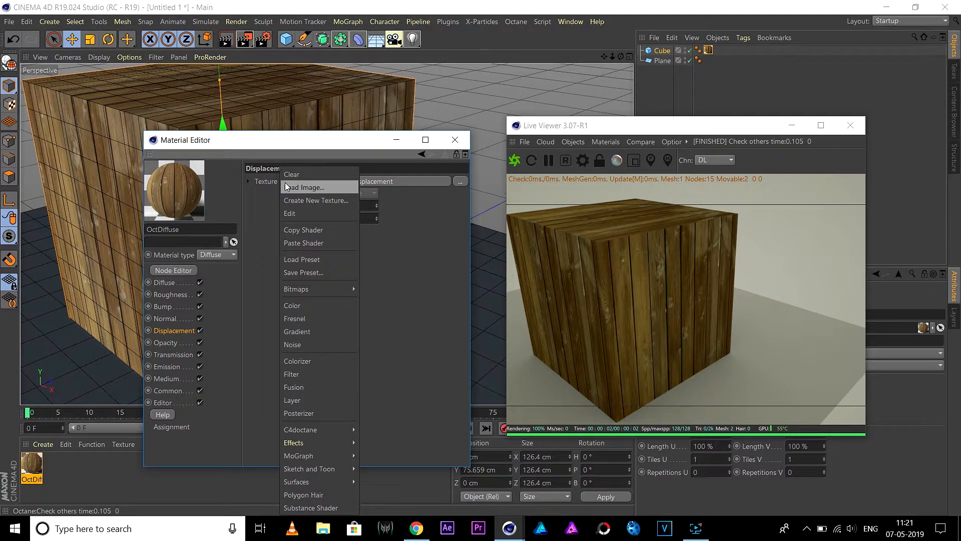
{"action": "left_click", "coordinate": [284, 243]}
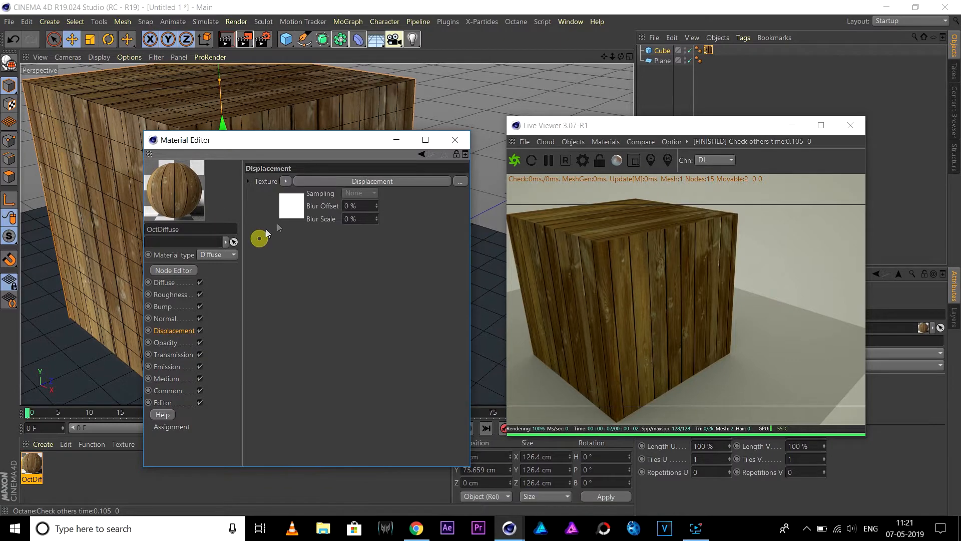
Step: Paste the copied wood ImageTexture as the texture inside the displacement shader
{"action": "left_click", "coordinate": [341, 182]}
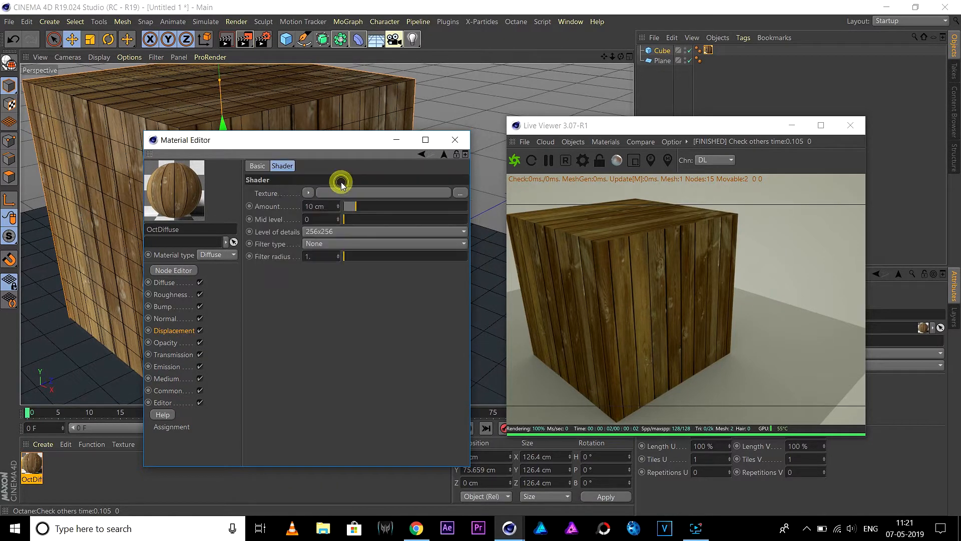
{"action": "left_click", "coordinate": [308, 194]}
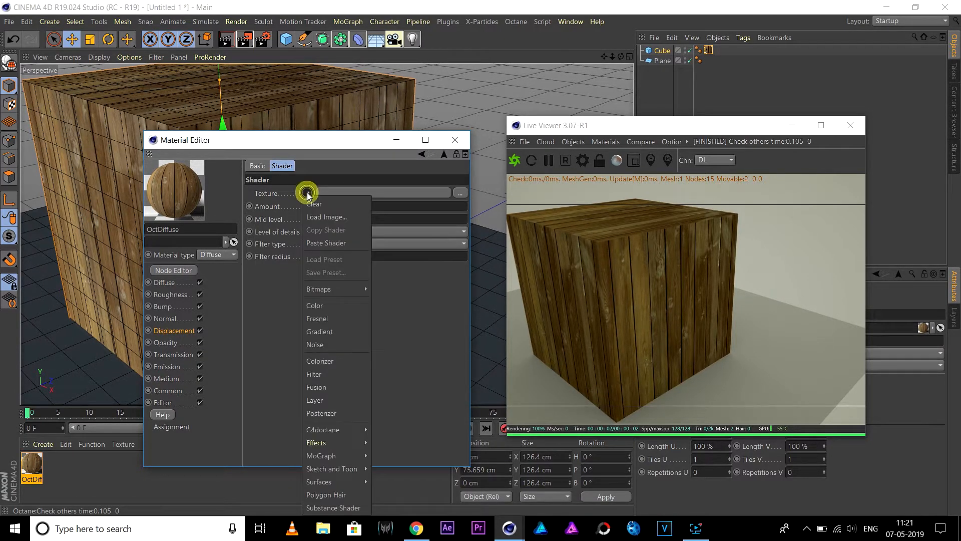
{"action": "left_click", "coordinate": [330, 244]}
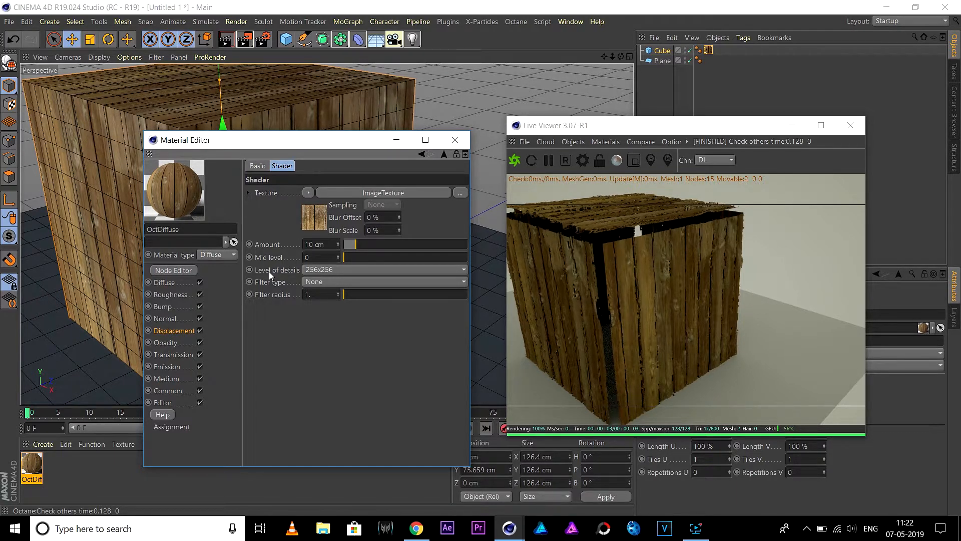
Step: Set the displacement's Level of details to 2048x2048 and its Mid level to about 0.56
{"action": "left_click", "coordinate": [334, 272]}
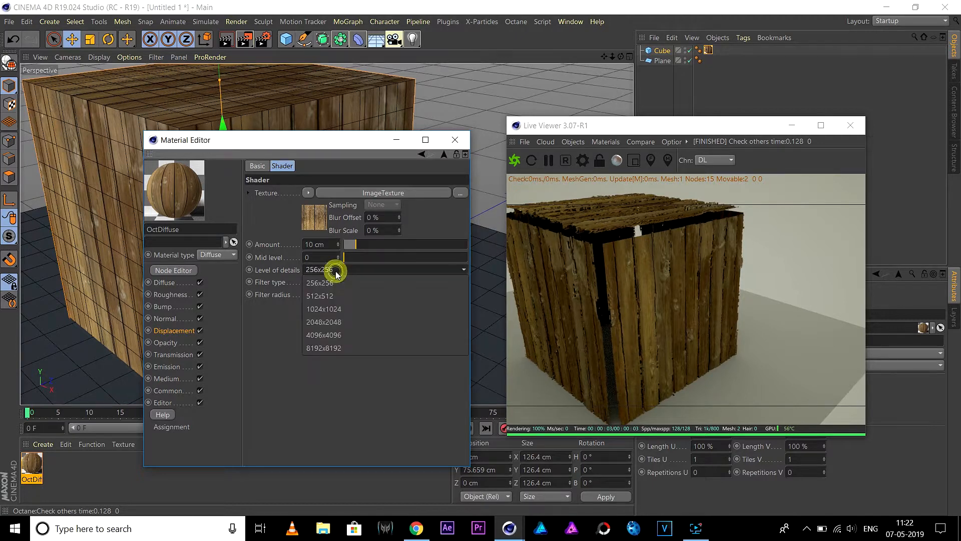
{"action": "left_click", "coordinate": [344, 321]}
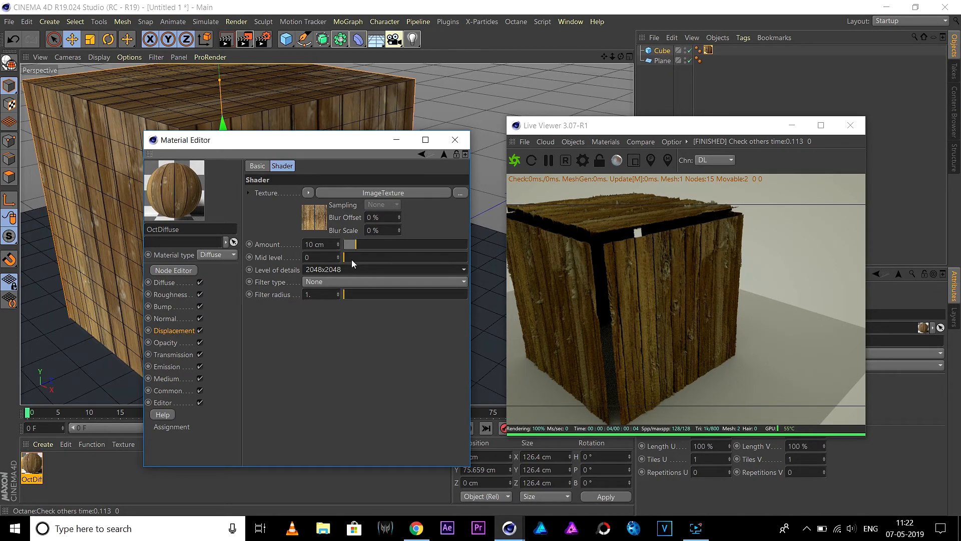
{"action": "left_click_drag", "start_coordinate": [352, 261], "coordinate": [413, 265]}
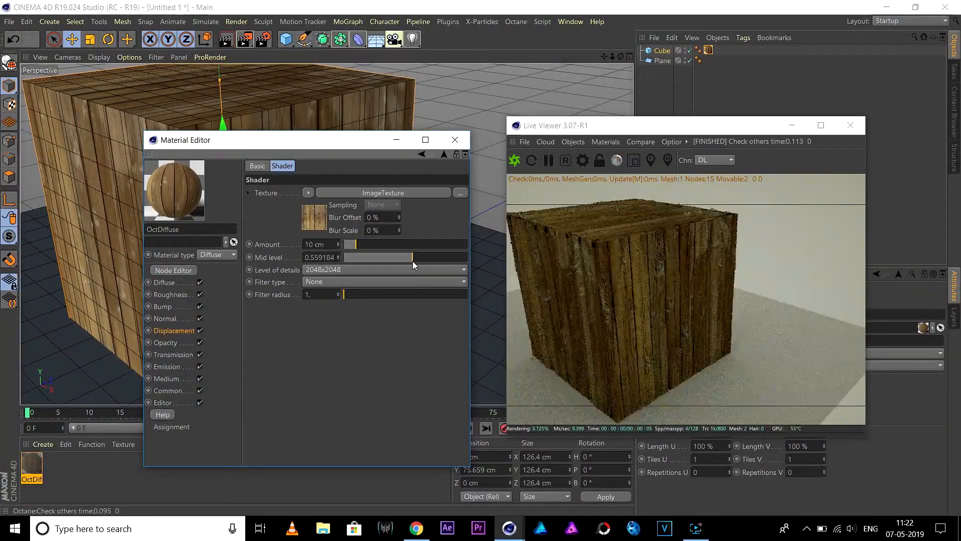
Step: Lower the displacement's Mid level to about 0.54 and its Amount to about 3.67 cm
{"action": "left_click_drag", "start_coordinate": [413, 261], "coordinate": [409, 261]}
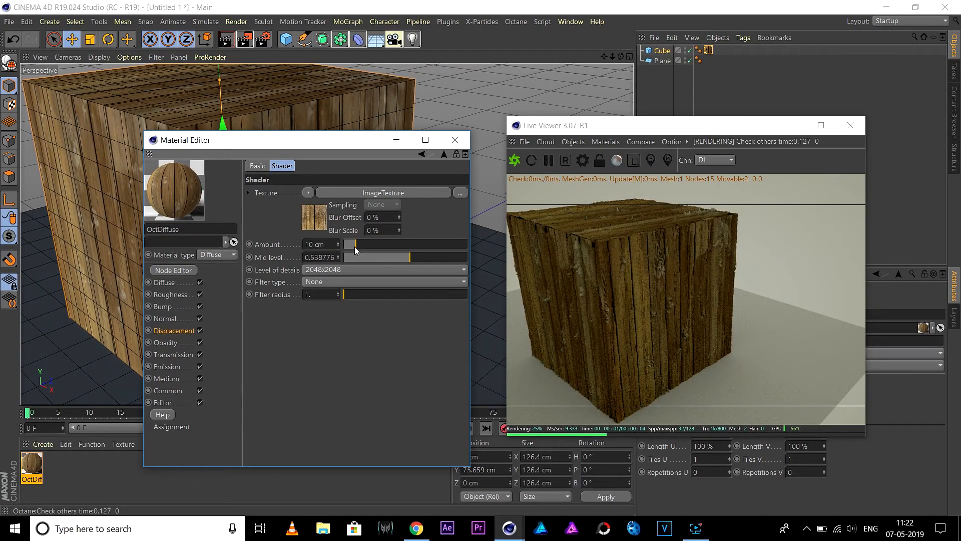
{"action": "mouse_move", "coordinate": [354, 246]}
{"action": "left_mouse_down"}
{"action": "mouse_move", "coordinate": [415, 252]}
{"action": "mouse_move", "coordinate": [349, 248]}
{"action": "left_mouse_up"}
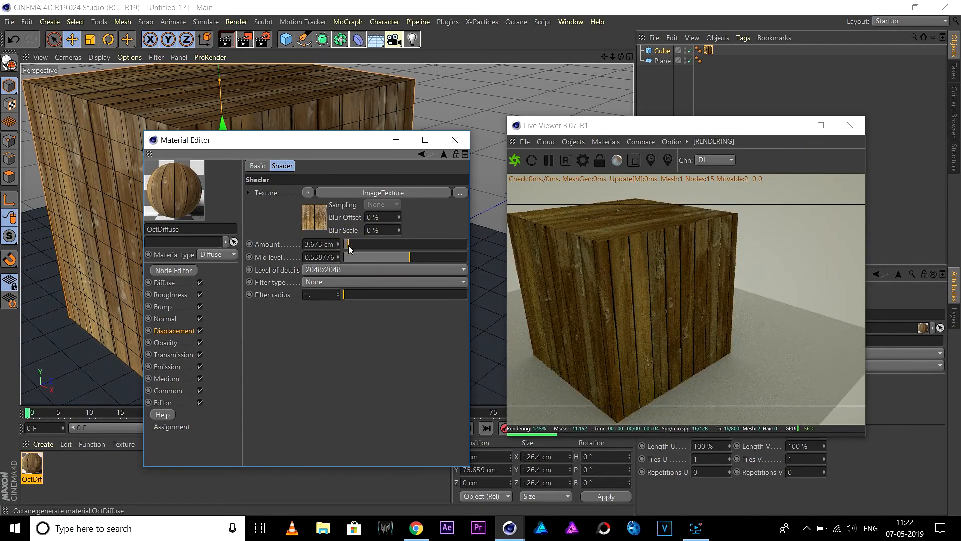
Step: Examine the displaced wood planks on the cube up close and from several angles, closing the material's settings along the way
{"action": "left_click_drag", "start_coordinate": [340, 144], "coordinate": [329, 278]}
{"action": "scroll", "coordinate": [307, 169], "scroll_direction": "up", "scroll_amount": 4}
{"action": "scroll", "coordinate": [307, 169], "scroll_direction": "up", "scroll_amount": 5}
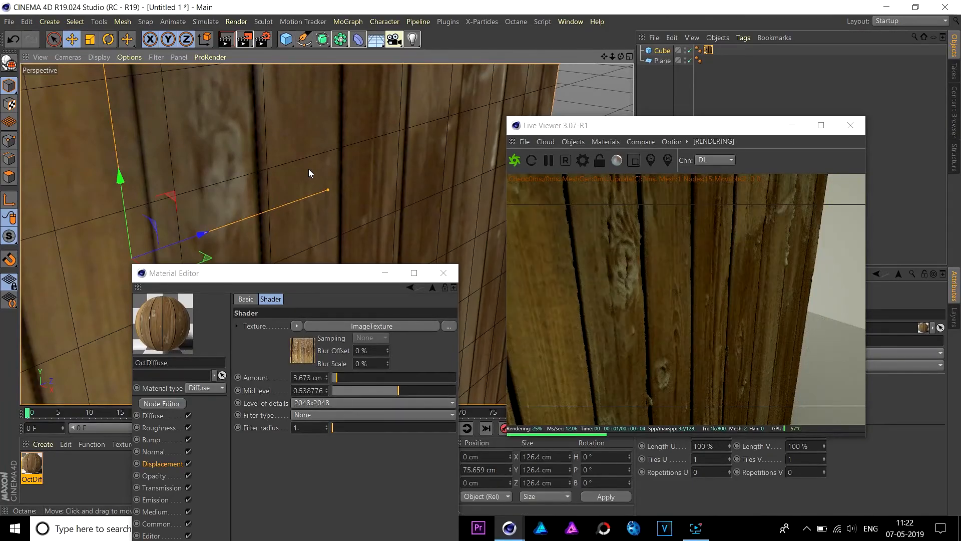
{"action": "scroll", "coordinate": [309, 169], "scroll_direction": "down", "scroll_amount": 5}
{"action": "scroll", "coordinate": [311, 172], "scroll_direction": "down", "scroll_amount": 4}
{"action": "left_click_drag", "start_coordinate": [189, 111], "coordinate": [234, 136], "text": "alt"}
{"action": "scroll", "coordinate": [206, 146], "scroll_direction": "up", "scroll_amount": 2}
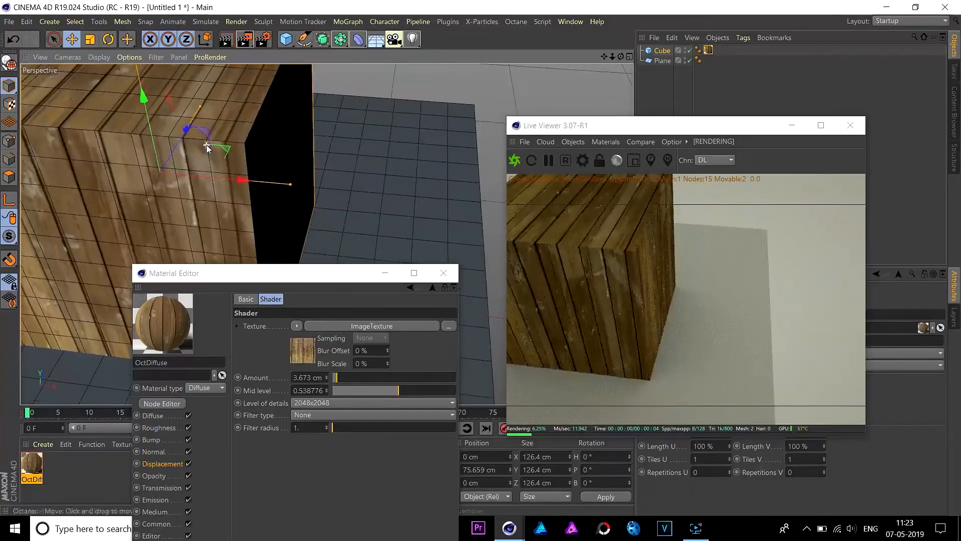
{"action": "left_click_drag", "start_coordinate": [239, 199], "coordinate": [160, 168], "text": "alt"}
{"action": "scroll", "coordinate": [203, 172], "scroll_direction": "down", "scroll_amount": 2}
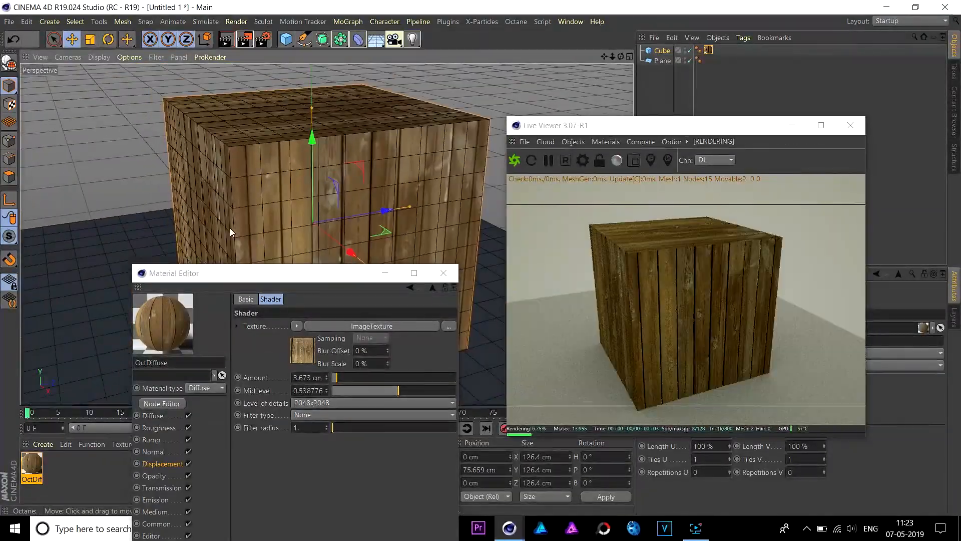
{"action": "middle_click_drag", "start_coordinate": [231, 232], "coordinate": [234, 193], "text": "alt"}
{"action": "left_click_drag", "start_coordinate": [282, 275], "coordinate": [323, 238]}
{"action": "left_click_drag", "start_coordinate": [215, 150], "coordinate": [253, 143], "text": "alt"}
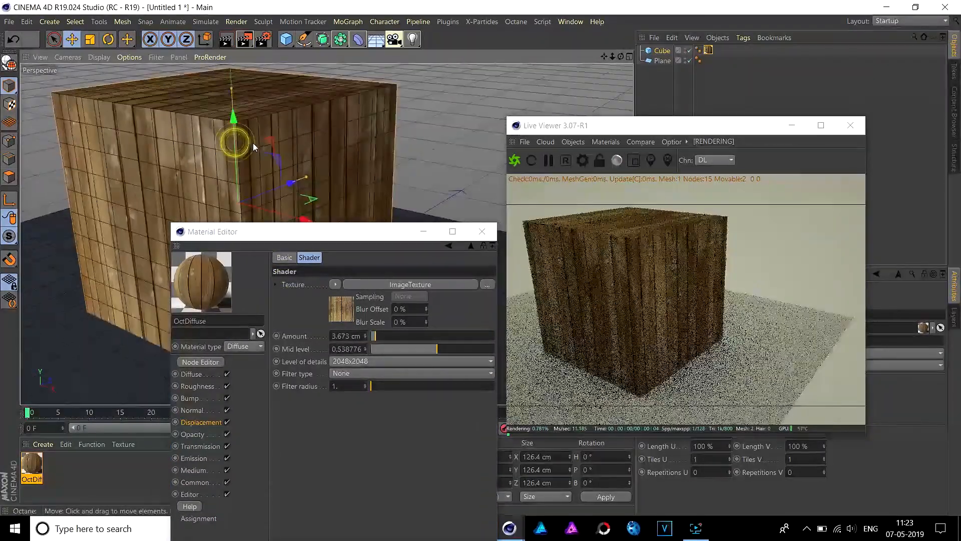
{"action": "left_click_drag", "start_coordinate": [350, 154], "coordinate": [373, 191], "text": "alt"}
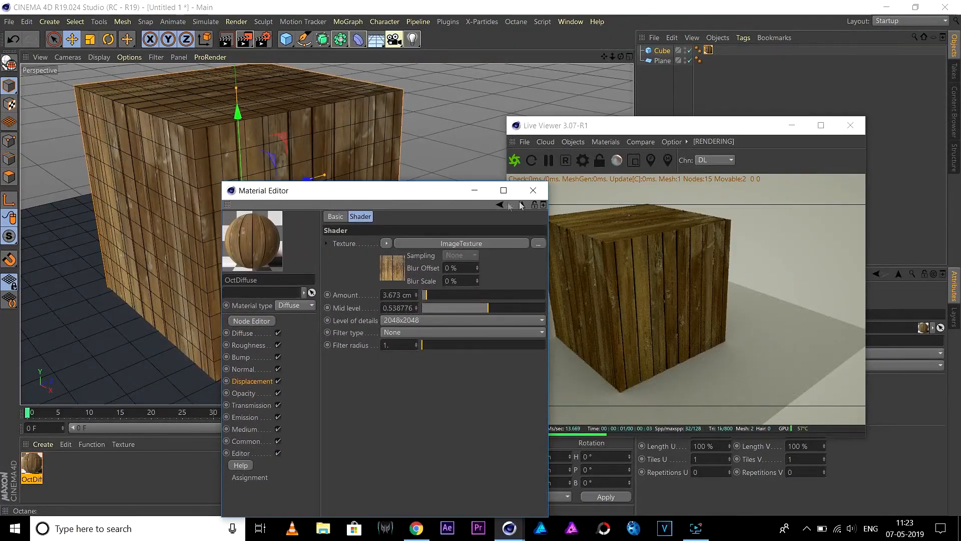
{"action": "left_click", "coordinate": [532, 191]}
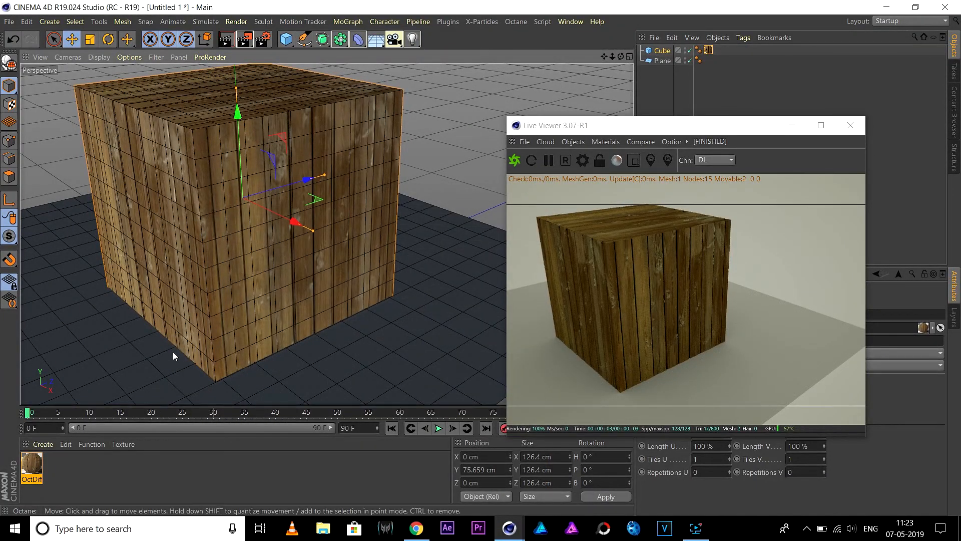
{"action": "left_click_drag", "start_coordinate": [258, 316], "coordinate": [235, 302], "text": "alt"}
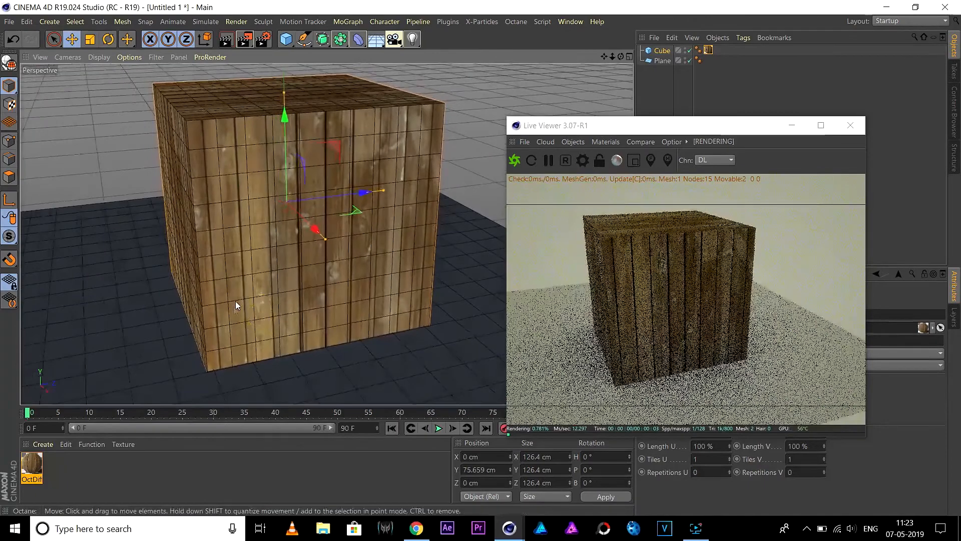
{"action": "left_click_drag", "start_coordinate": [201, 254], "coordinate": [211, 253], "text": "alt"}
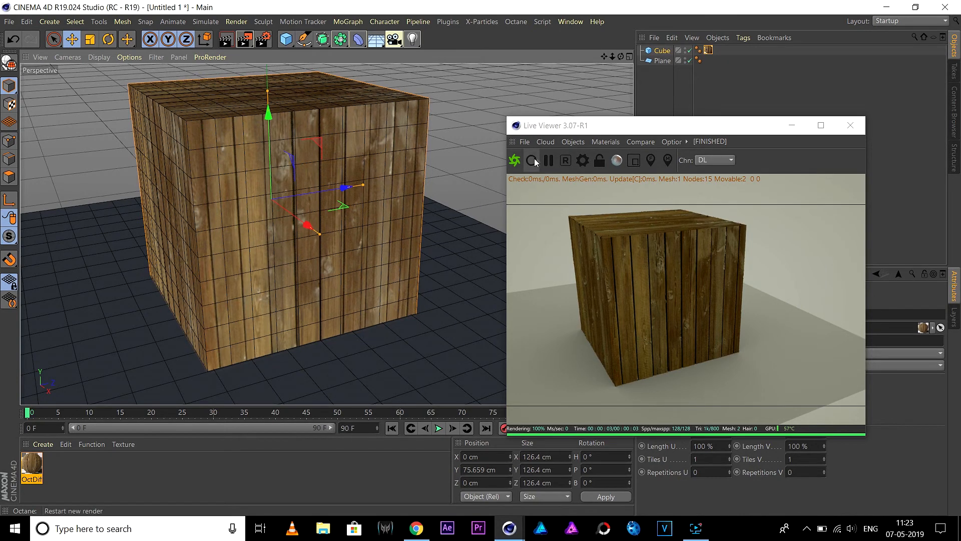
Step: Add an Octane Texture Environment to the scene and set its RgbSpectrum color to black
{"action": "left_click", "coordinate": [573, 143]}
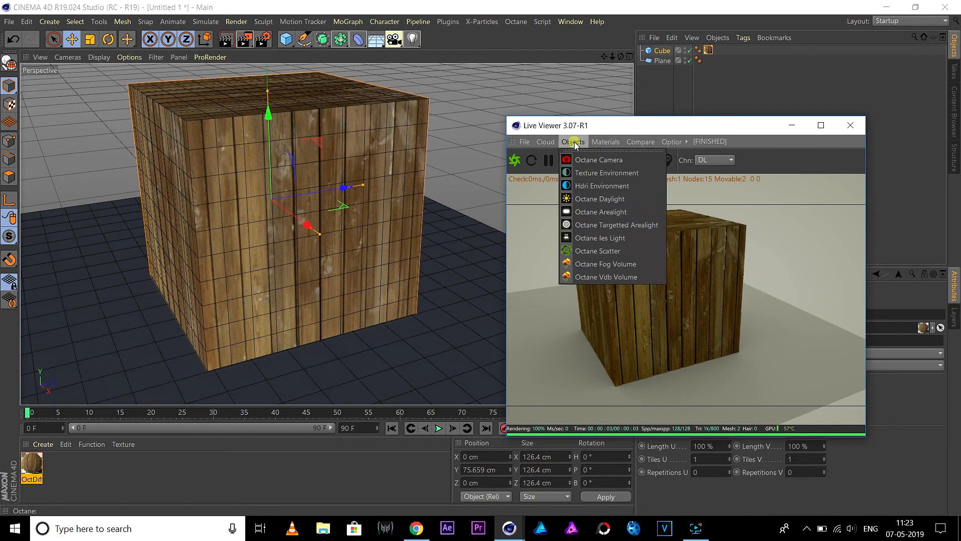
{"action": "left_click", "coordinate": [604, 173]}
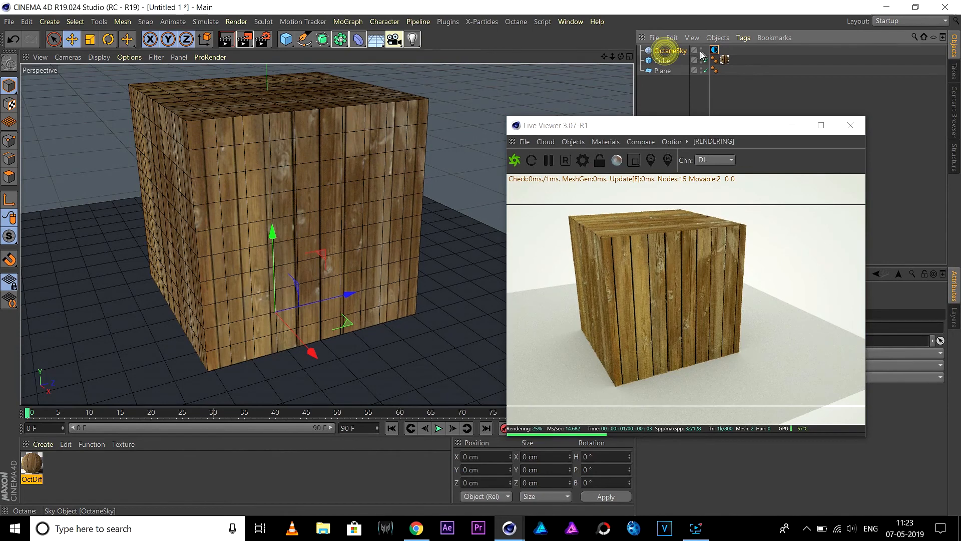
{"action": "left_click_drag", "start_coordinate": [723, 125], "coordinate": [284, 107]}
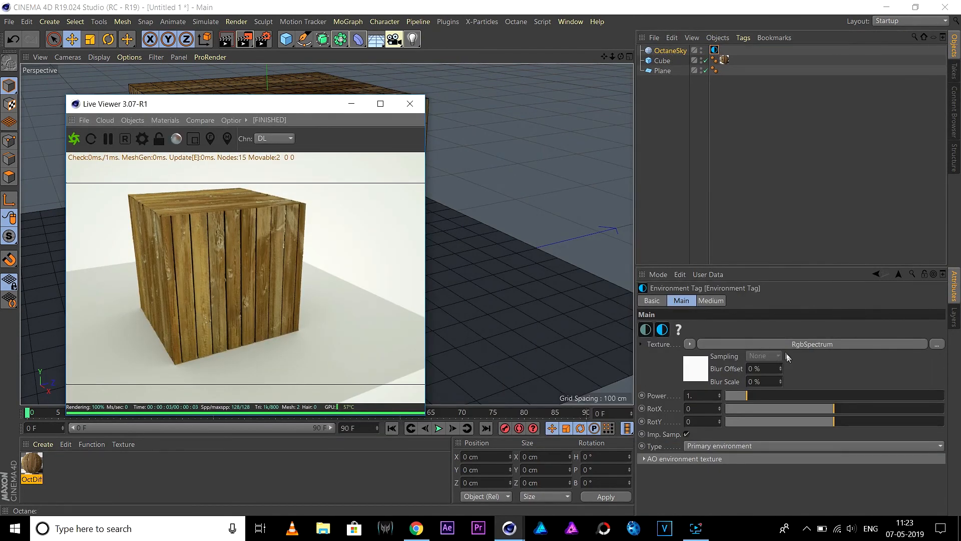
{"action": "left_click", "coordinate": [774, 344]}
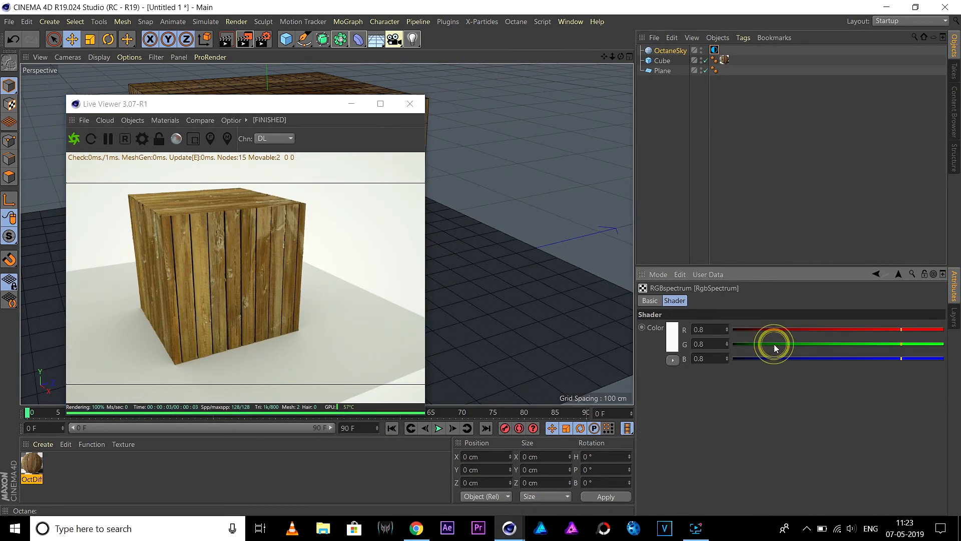
{"action": "left_click", "coordinate": [674, 339]}
{"action": "left_click_drag", "start_coordinate": [682, 362], "coordinate": [659, 371]}
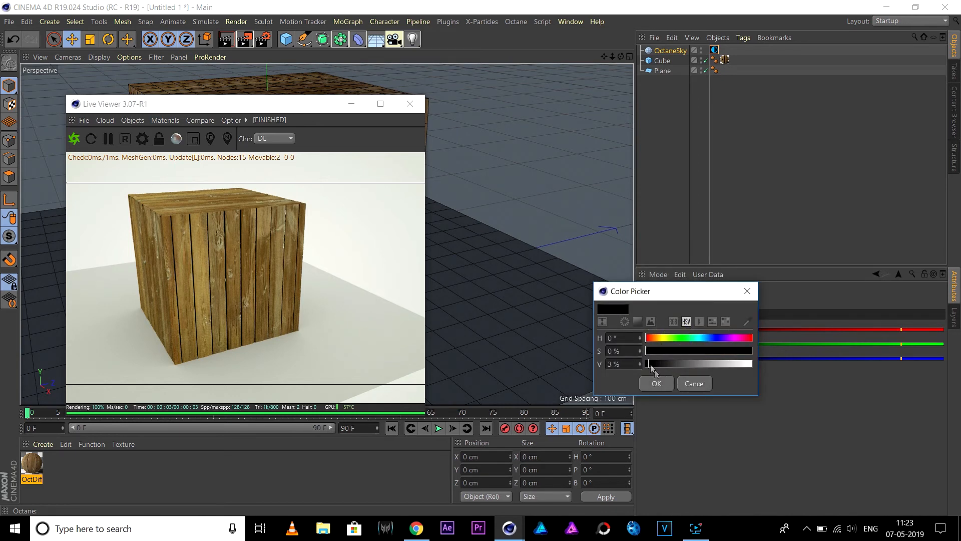
{"action": "left_click", "coordinate": [656, 381]}
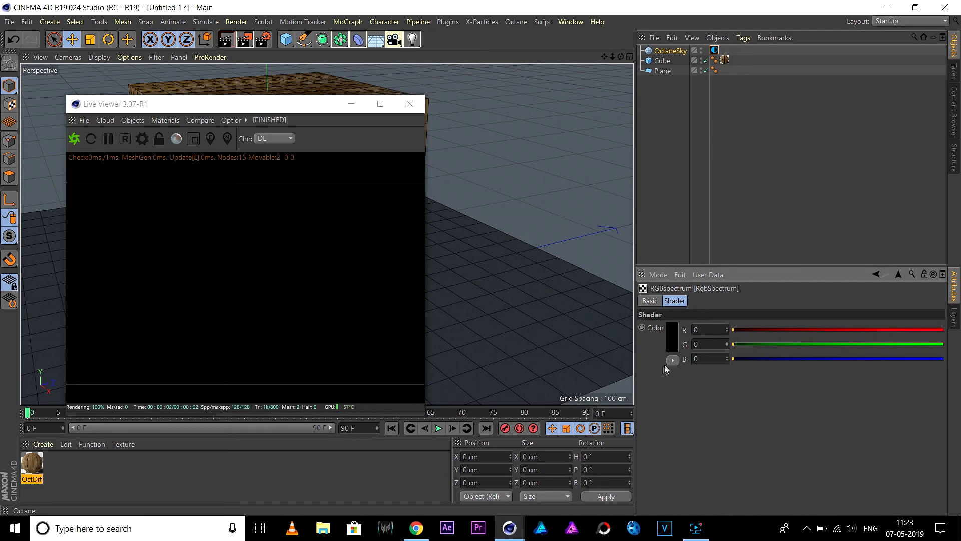
{"action": "left_click_drag", "start_coordinate": [297, 107], "coordinate": [748, 198]}
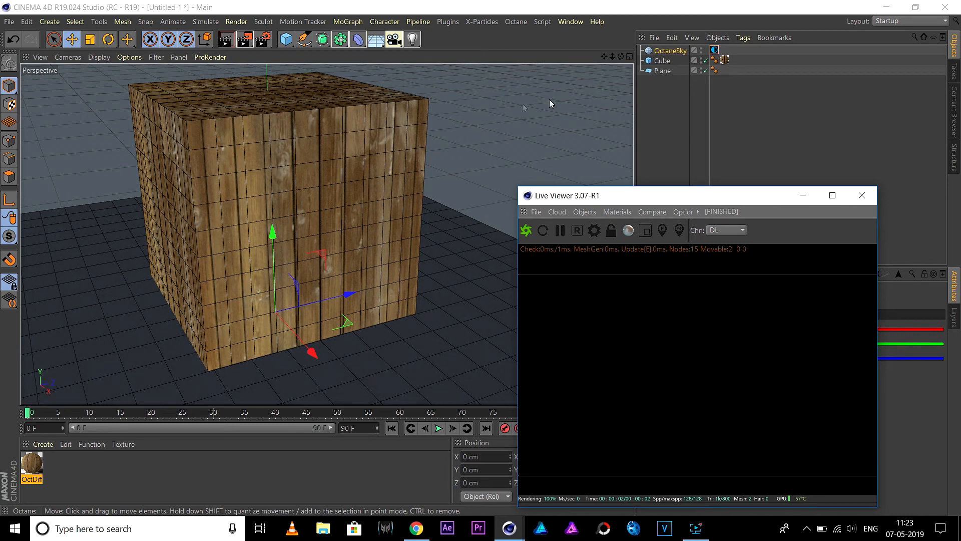
{"action": "left_click", "coordinate": [582, 213]}
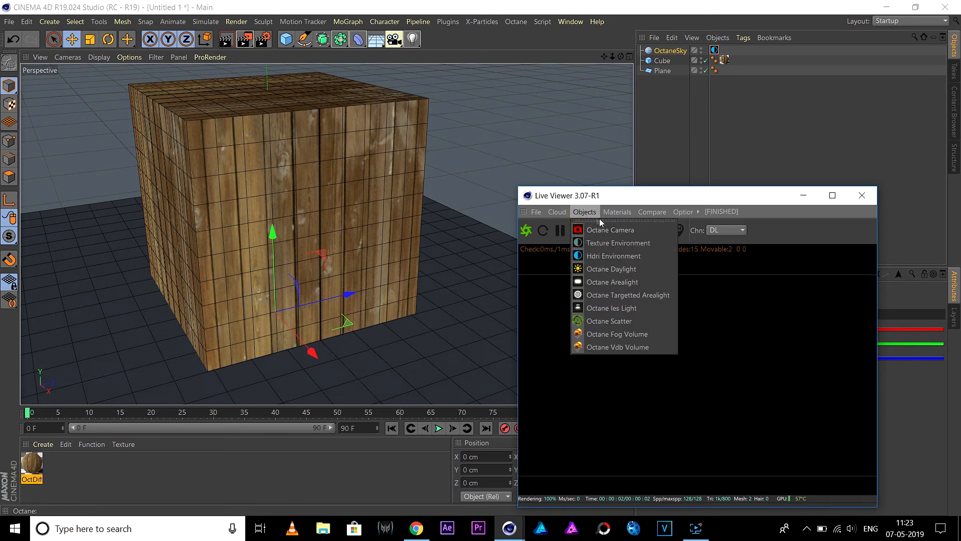
{"action": "left_click", "coordinate": [628, 281]}
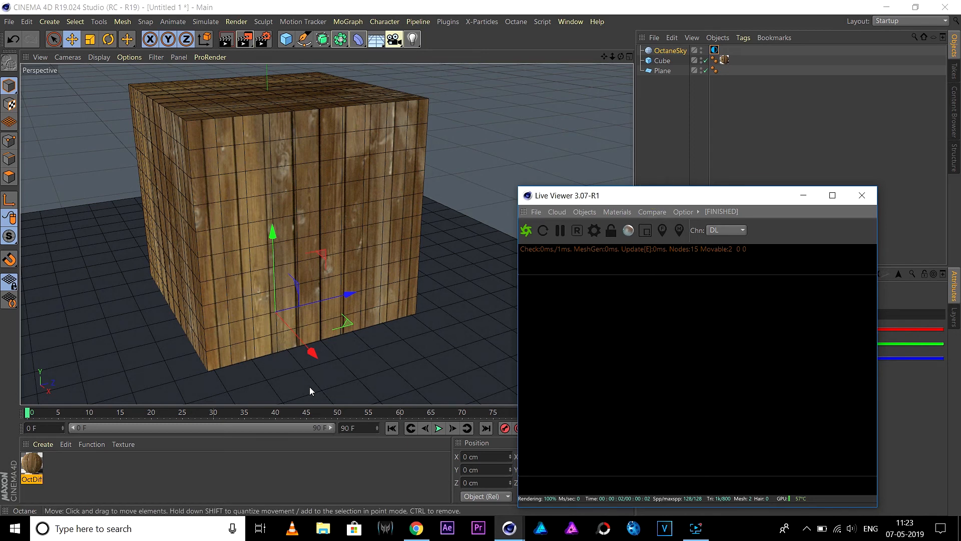
Step: Clear the wood ImageTexture from the OctDiffuse material's Diffuse channel
{"action": "double_click", "coordinate": [32, 464]}
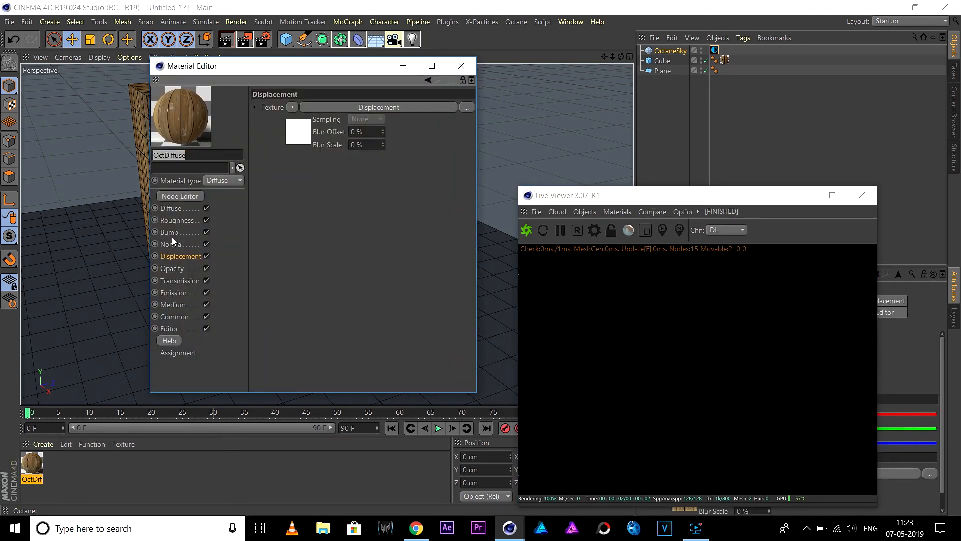
{"action": "left_click", "coordinate": [175, 210]}
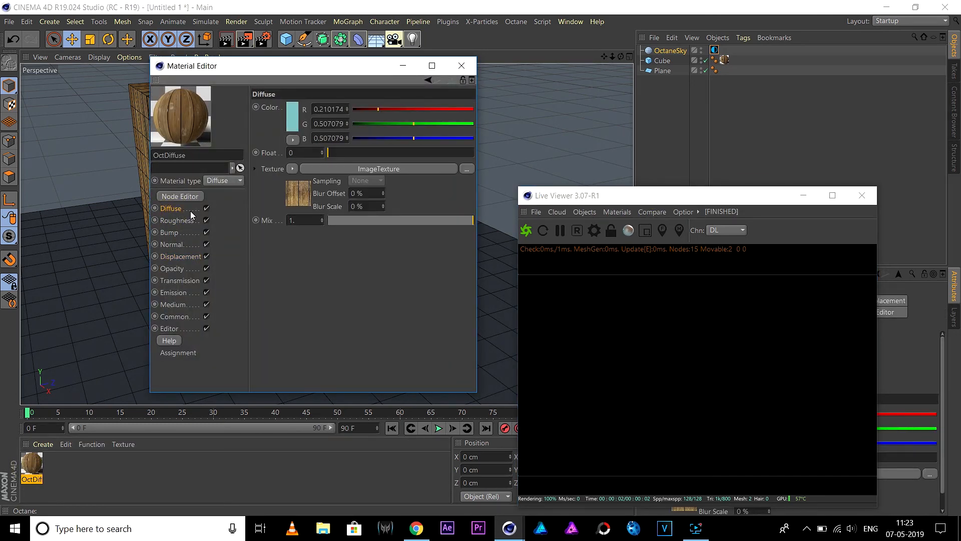
{"action": "left_click", "coordinate": [292, 169]}
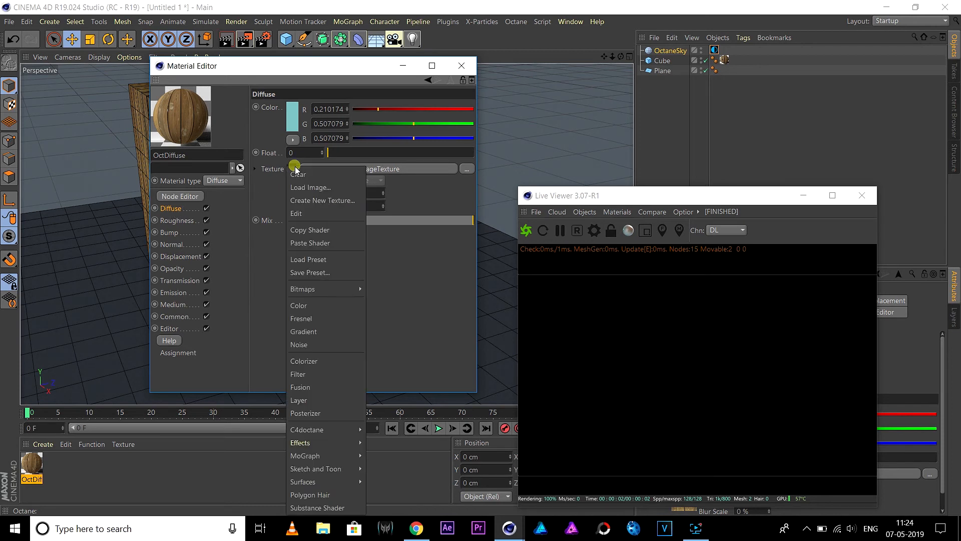
{"action": "left_click", "coordinate": [313, 176]}
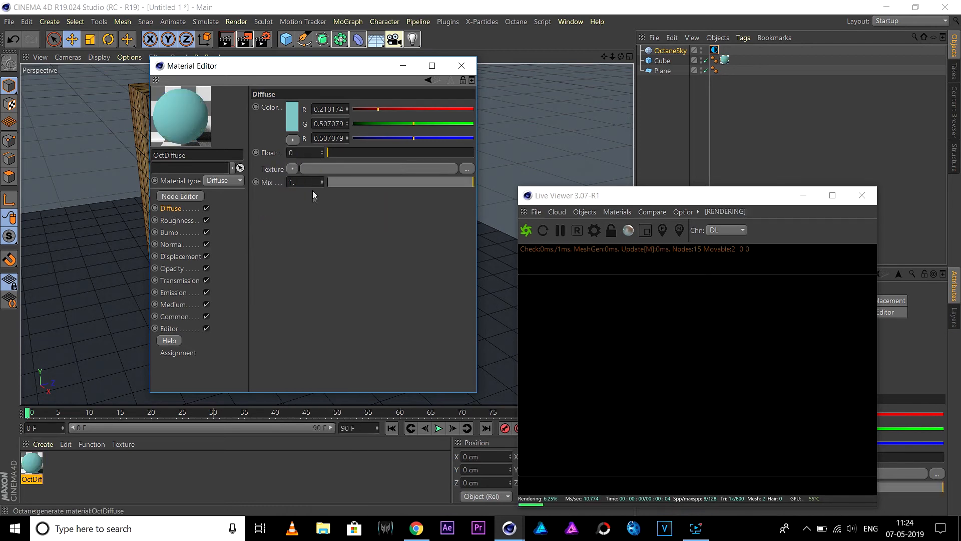
Step: Remove the displacement shader from the material's Displacement channel and check the Bump channel for a texture
{"action": "left_click", "coordinate": [179, 256]}
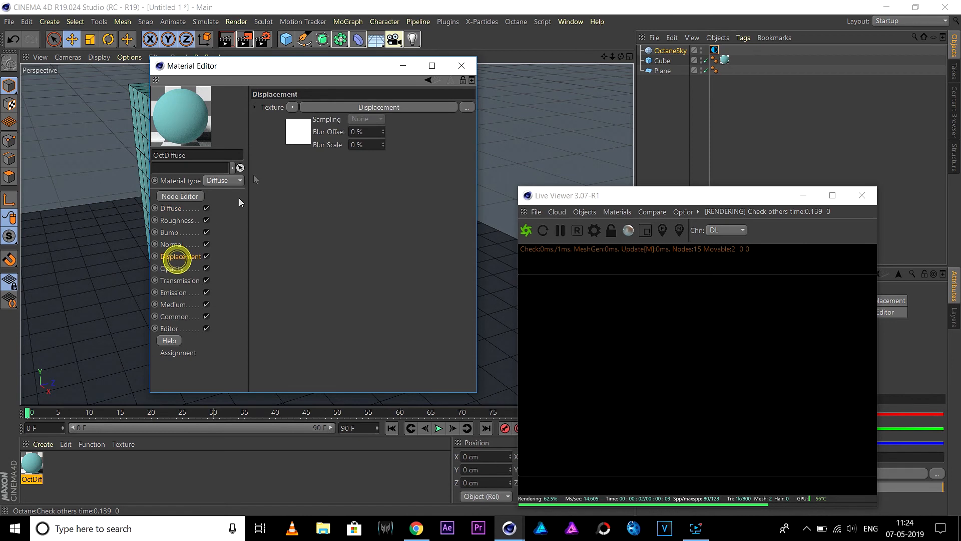
{"action": "left_click", "coordinate": [293, 107]}
{"action": "left_click", "coordinate": [301, 121]}
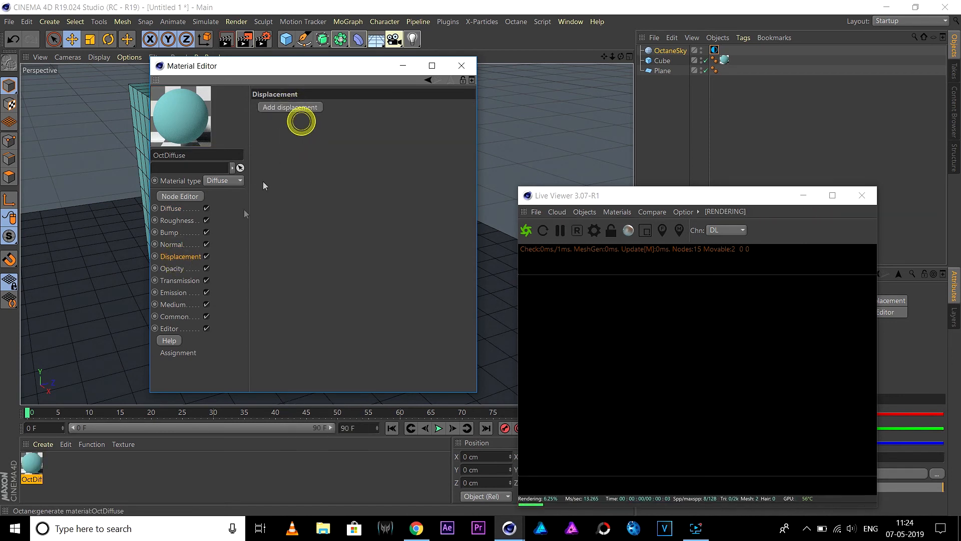
{"action": "left_click", "coordinate": [168, 232]}
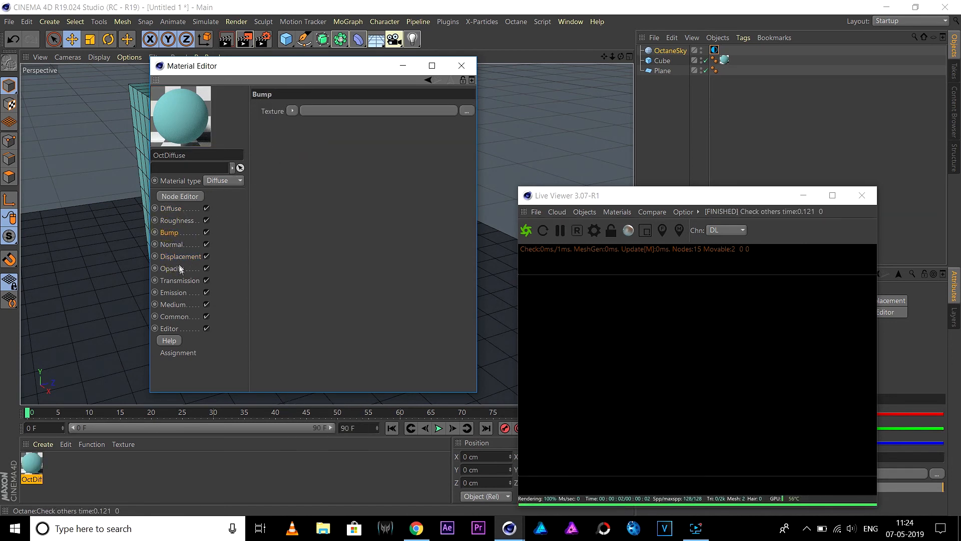
Step: Add a Blackbody emission to the material's Emission channel and open its shader settings
{"action": "left_click", "coordinate": [173, 294]}
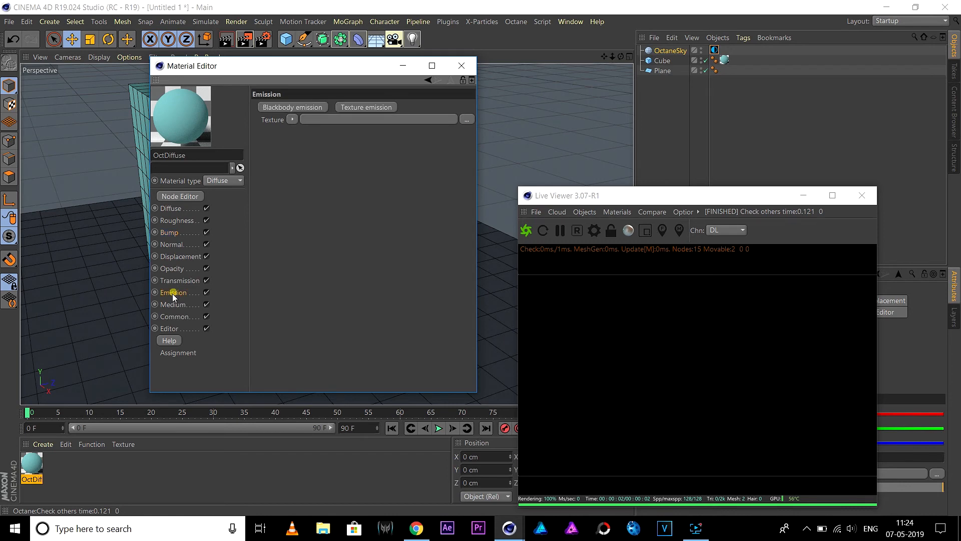
{"action": "left_click", "coordinate": [173, 294]}
{"action": "left_click", "coordinate": [292, 107]}
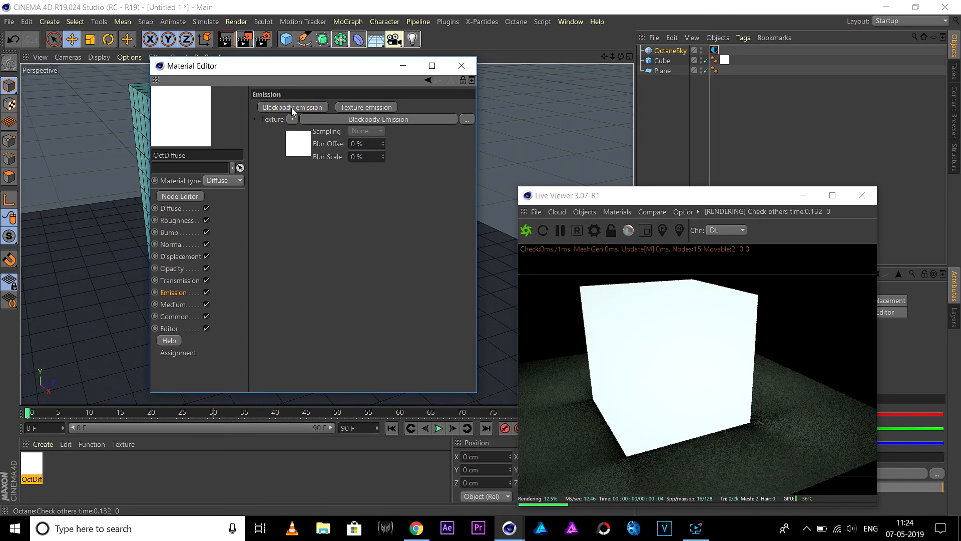
{"action": "left_click", "coordinate": [337, 119]}
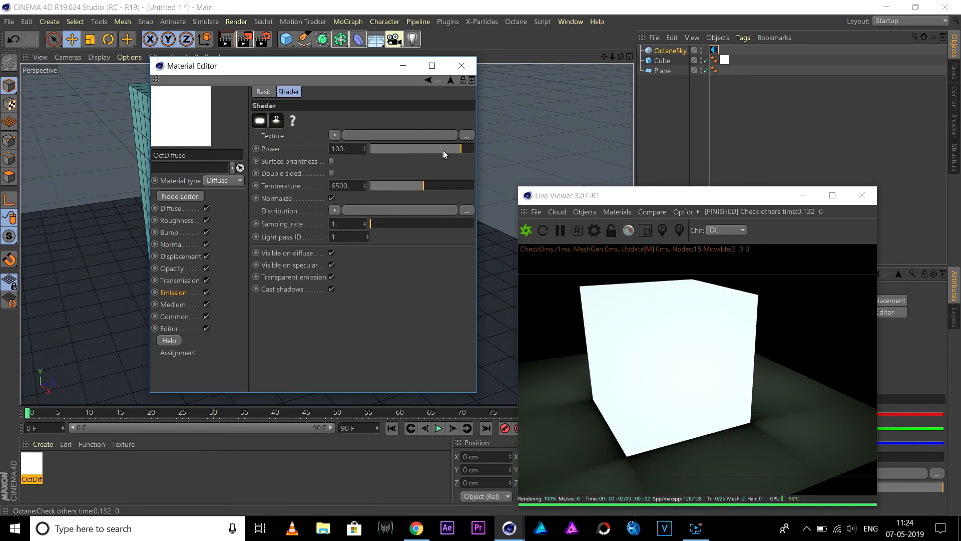
Step: Try Surface brightness with the emission Power at about 218.6, and turn it back off with Power at about 64.8
{"action": "mouse_move", "coordinate": [455, 153]}
{"action": "left_mouse_down"}
{"action": "mouse_move", "coordinate": [416, 153]}
{"action": "mouse_move", "coordinate": [473, 147]}
{"action": "mouse_move", "coordinate": [456, 152]}
{"action": "left_mouse_up"}
{"action": "left_click", "coordinate": [332, 161]}
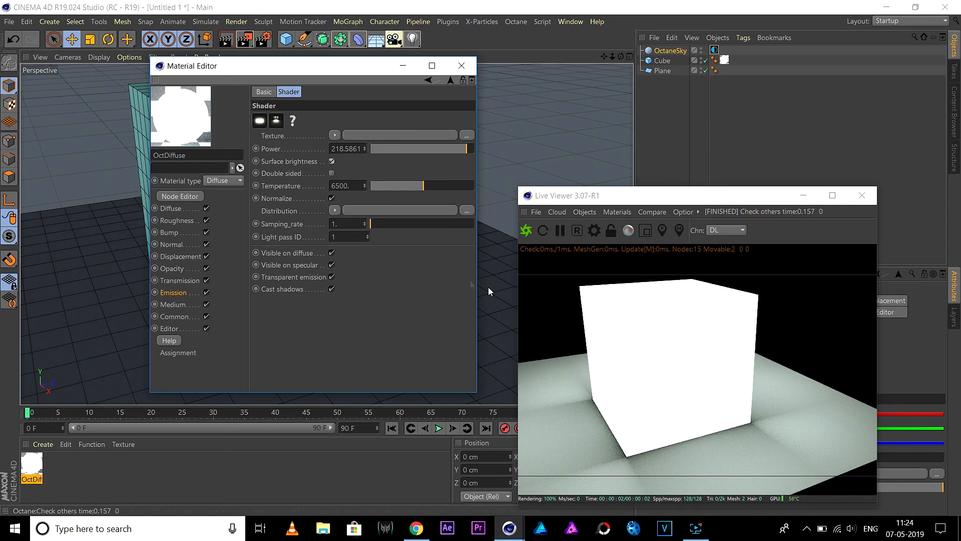
{"action": "mouse_move", "coordinate": [460, 150]}
{"action": "left_mouse_down"}
{"action": "mouse_move", "coordinate": [445, 149]}
{"action": "mouse_move", "coordinate": [457, 146]}
{"action": "left_mouse_up"}
{"action": "left_click", "coordinate": [331, 162]}
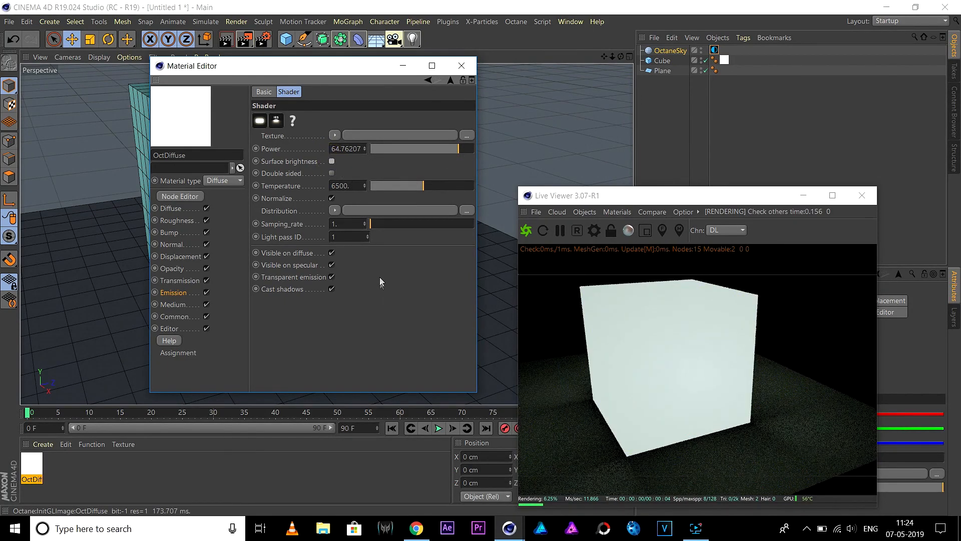
Step: Raise the blackbody emission's Power to about 401.6 and its sampling rate to 424
{"action": "mouse_move", "coordinate": [460, 153]}
{"action": "left_mouse_down"}
{"action": "mouse_move", "coordinate": [457, 146]}
{"action": "mouse_move", "coordinate": [473, 149]}
{"action": "left_mouse_up"}
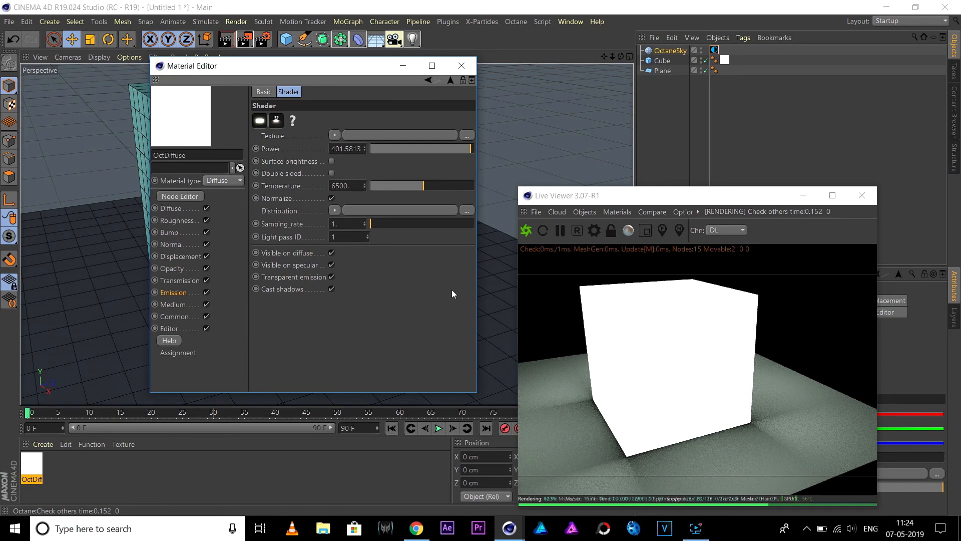
{"action": "left_click_drag", "start_coordinate": [376, 225], "coordinate": [415, 226]}
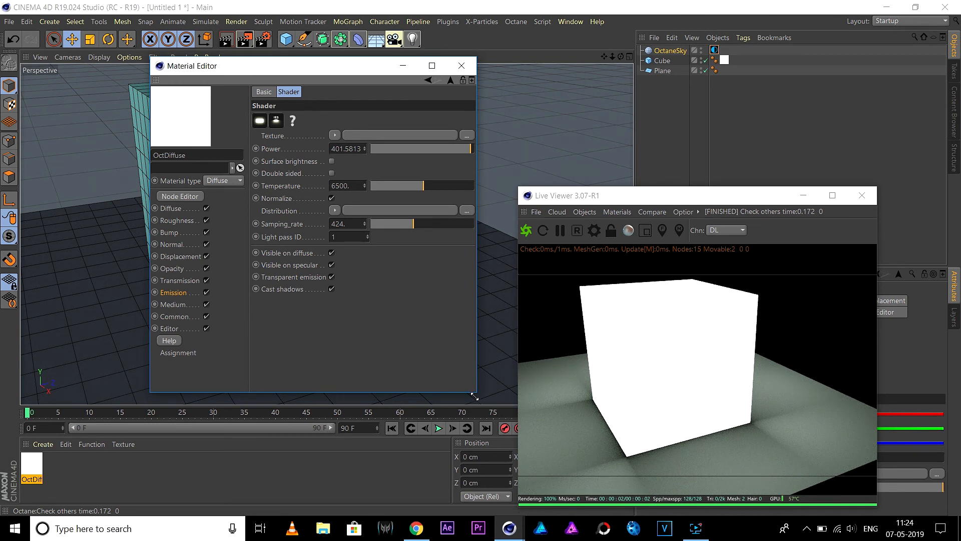
Step: Try a blackbody Temperature of 12000, and settle on a warmer value of about 3305
{"action": "left_click_drag", "start_coordinate": [419, 191], "coordinate": [510, 201]}
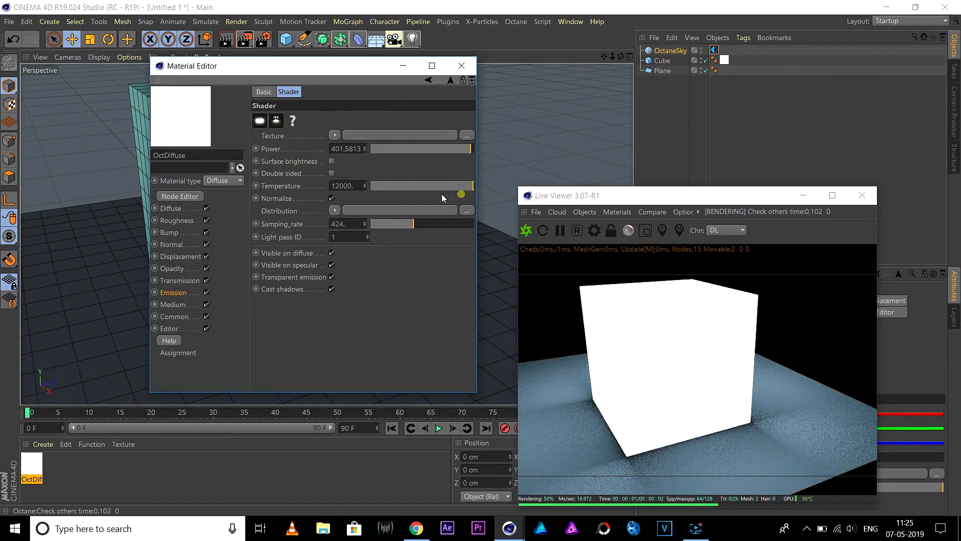
{"action": "mouse_move", "coordinate": [411, 193]}
{"action": "left_mouse_down"}
{"action": "mouse_move", "coordinate": [376, 188]}
{"action": "mouse_move", "coordinate": [401, 193]}
{"action": "left_mouse_up"}
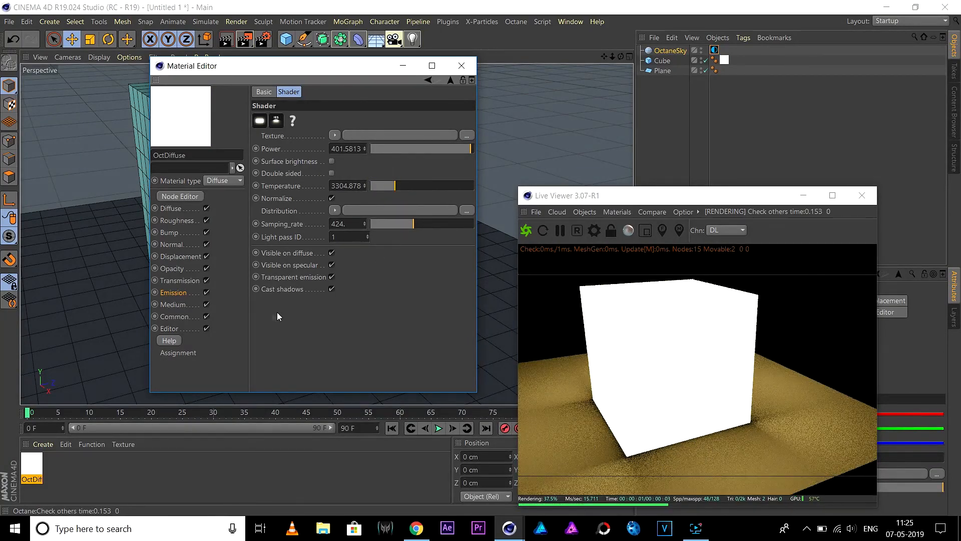
Step: Try the material's Opacity channel with Float lowered to about 0.03, and return it to 1
{"action": "left_click", "coordinate": [165, 268]}
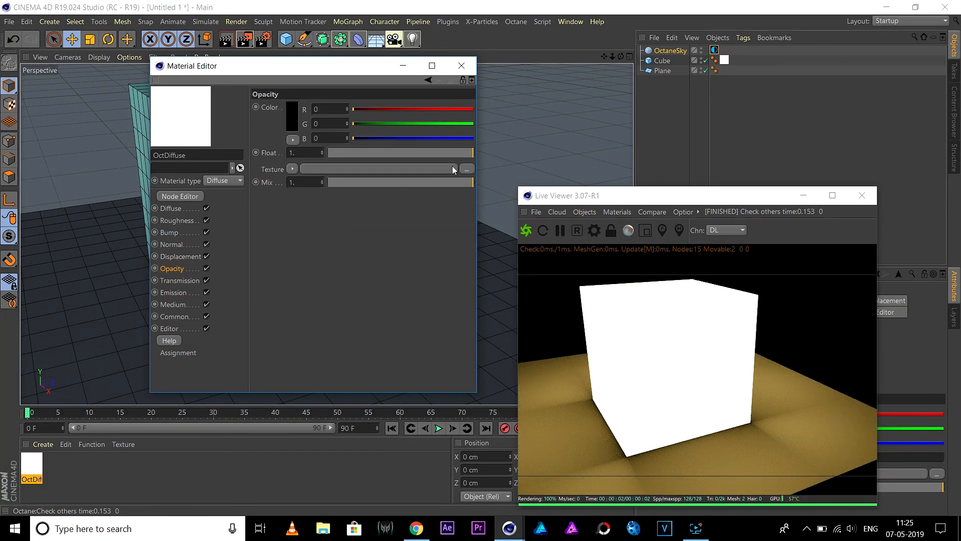
{"action": "left_click_drag", "start_coordinate": [461, 156], "coordinate": [334, 156]}
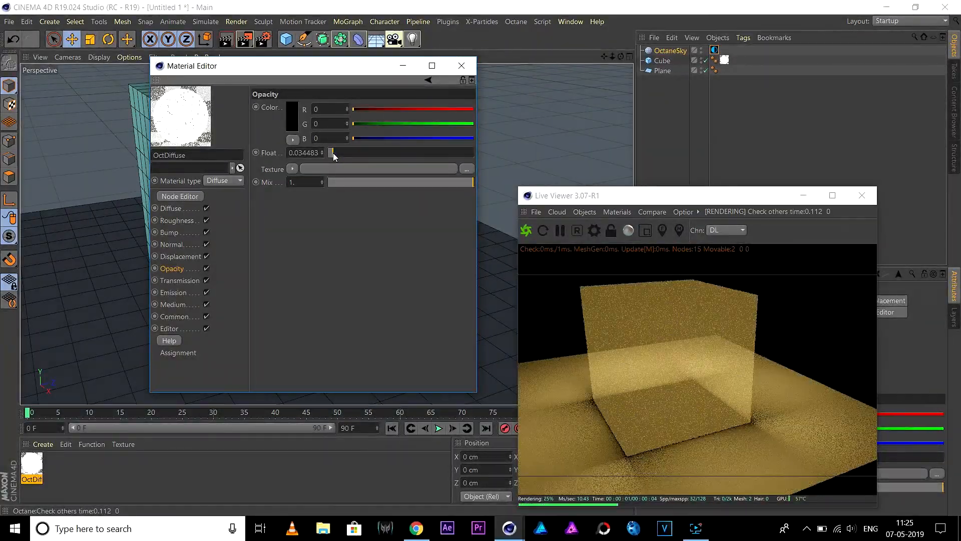
{"action": "left_click", "coordinate": [332, 154]}
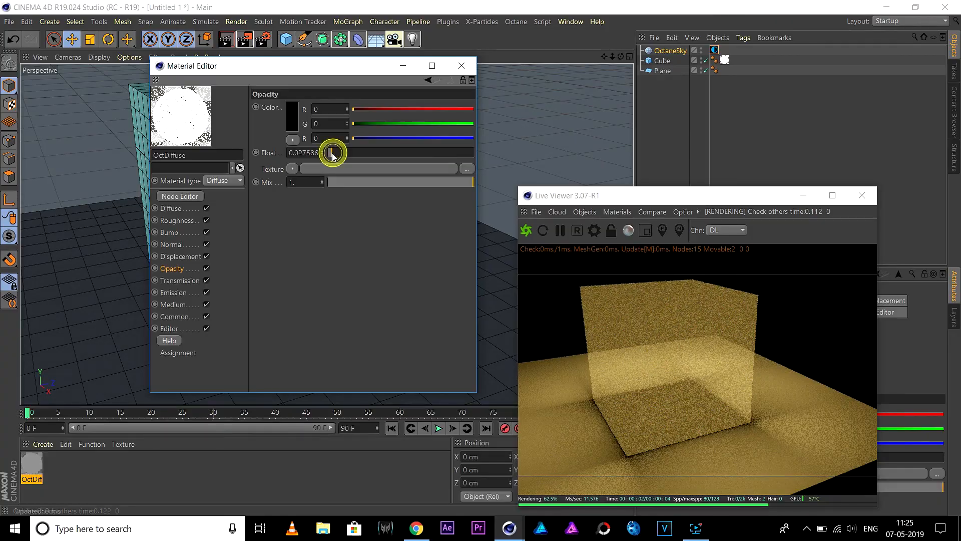
{"action": "left_click_drag", "start_coordinate": [343, 152], "coordinate": [474, 155]}
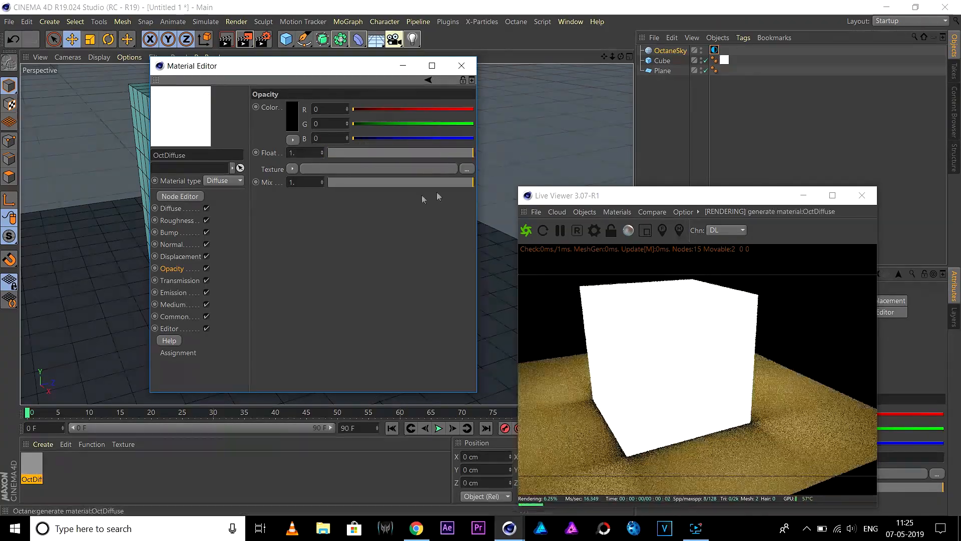
Step: Review the material's channel settings from Transmission down to Editor and back up to Diffuse, and close the Material Editor
{"action": "left_click", "coordinate": [177, 282]}
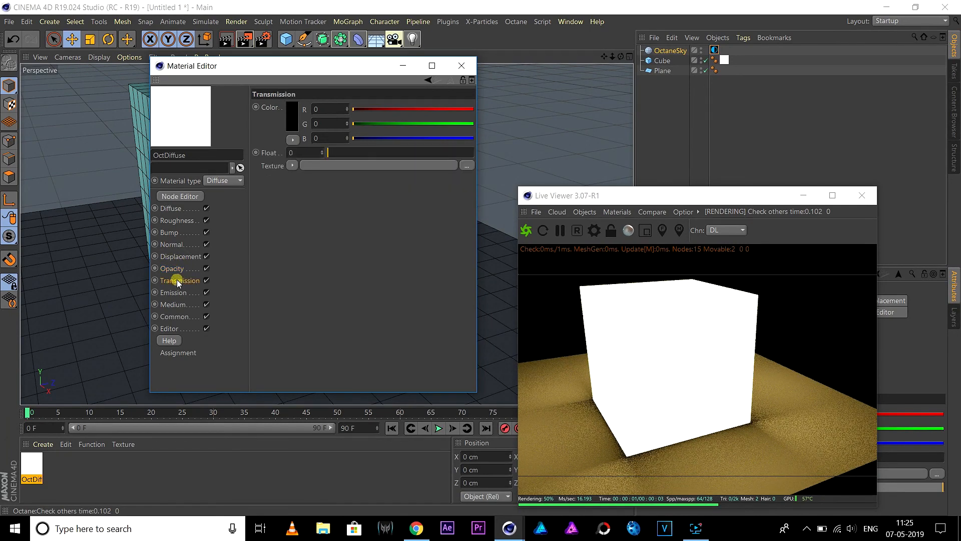
{"action": "left_click", "coordinate": [180, 294]}
{"action": "left_click", "coordinate": [180, 304]}
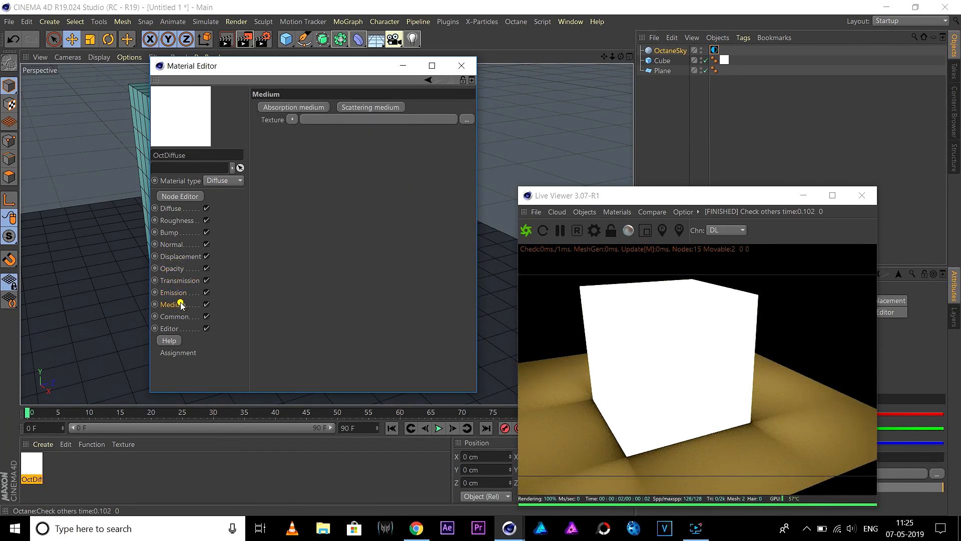
{"action": "left_click", "coordinate": [179, 317]}
{"action": "left_click", "coordinate": [173, 328]}
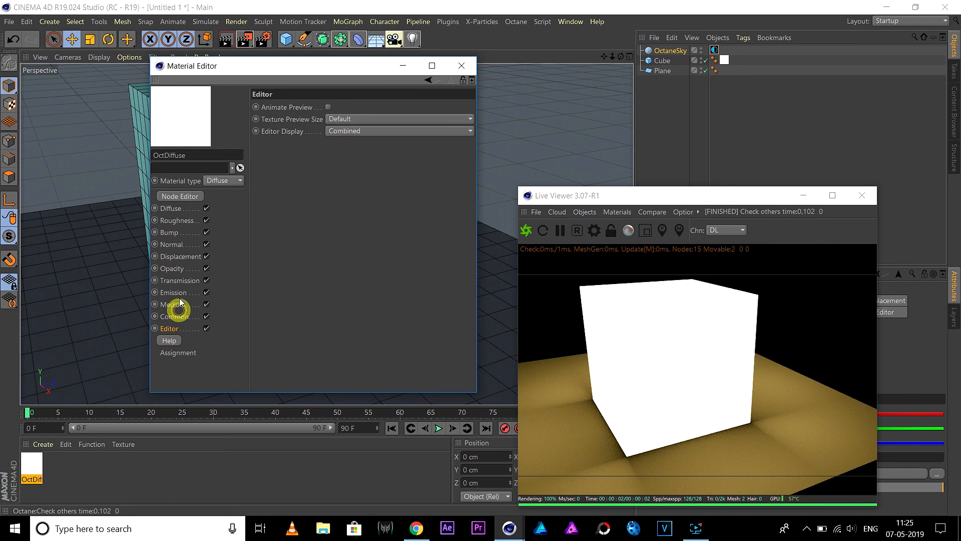
{"action": "left_click", "coordinate": [180, 304]}
{"action": "left_click", "coordinate": [179, 292]}
{"action": "left_click", "coordinate": [178, 280]}
{"action": "left_click", "coordinate": [170, 269]}
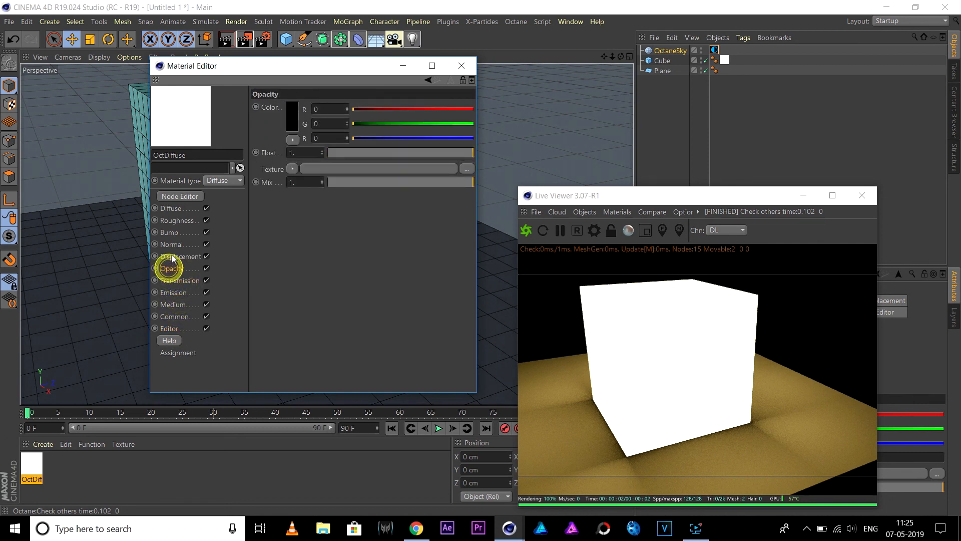
{"action": "left_click", "coordinate": [174, 257]}
{"action": "left_click", "coordinate": [173, 244]}
{"action": "left_click", "coordinate": [173, 233]}
{"action": "left_click", "coordinate": [175, 221]}
{"action": "left_click", "coordinate": [175, 209]}
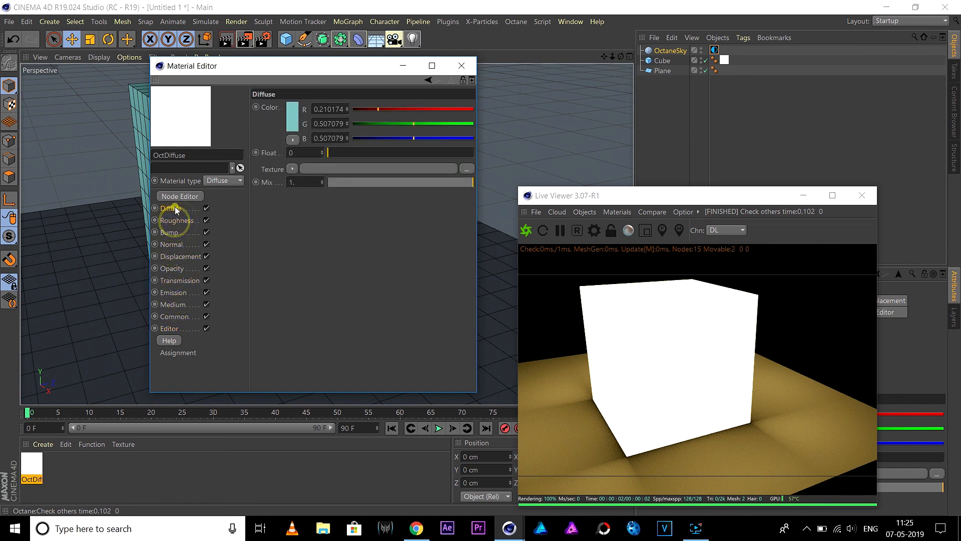
{"action": "left_click", "coordinate": [461, 65]}
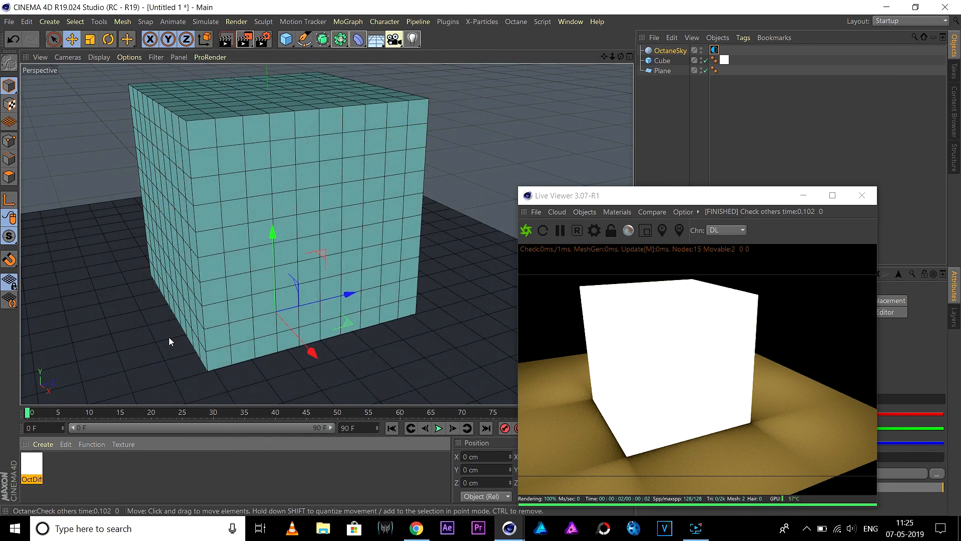
{"action": "left_click_drag", "start_coordinate": [144, 335], "coordinate": [191, 334], "text": "alt"}
{"action": "scroll", "coordinate": [205, 326], "scroll_direction": "down", "scroll_amount": 4}
{"action": "left_click_drag", "start_coordinate": [280, 320], "coordinate": [207, 323], "text": "alt"}
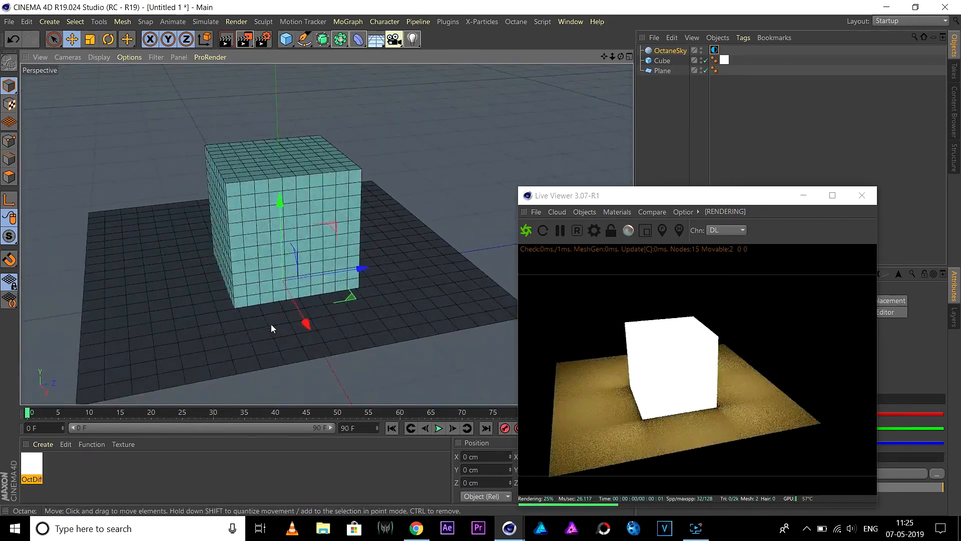
{"action": "left_click_drag", "start_coordinate": [271, 328], "coordinate": [253, 320], "text": "alt"}
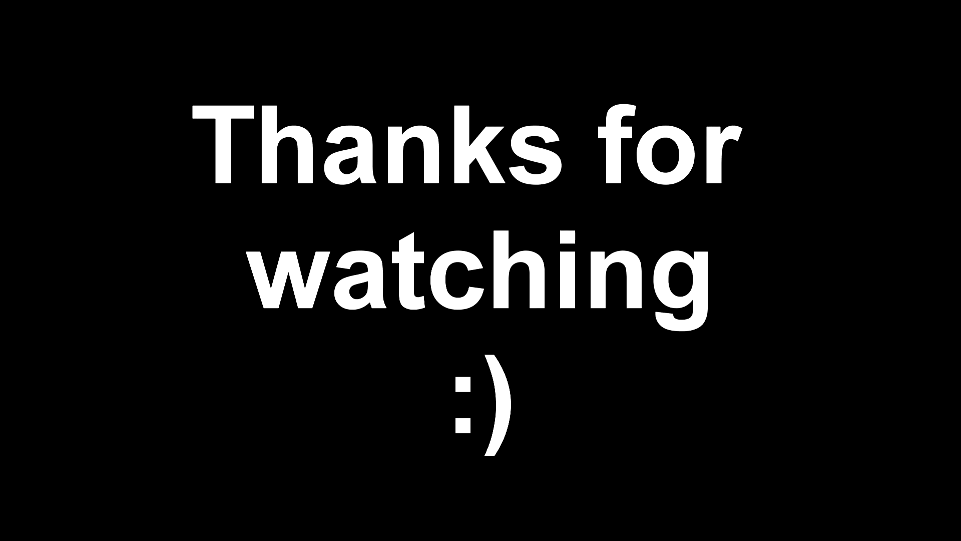